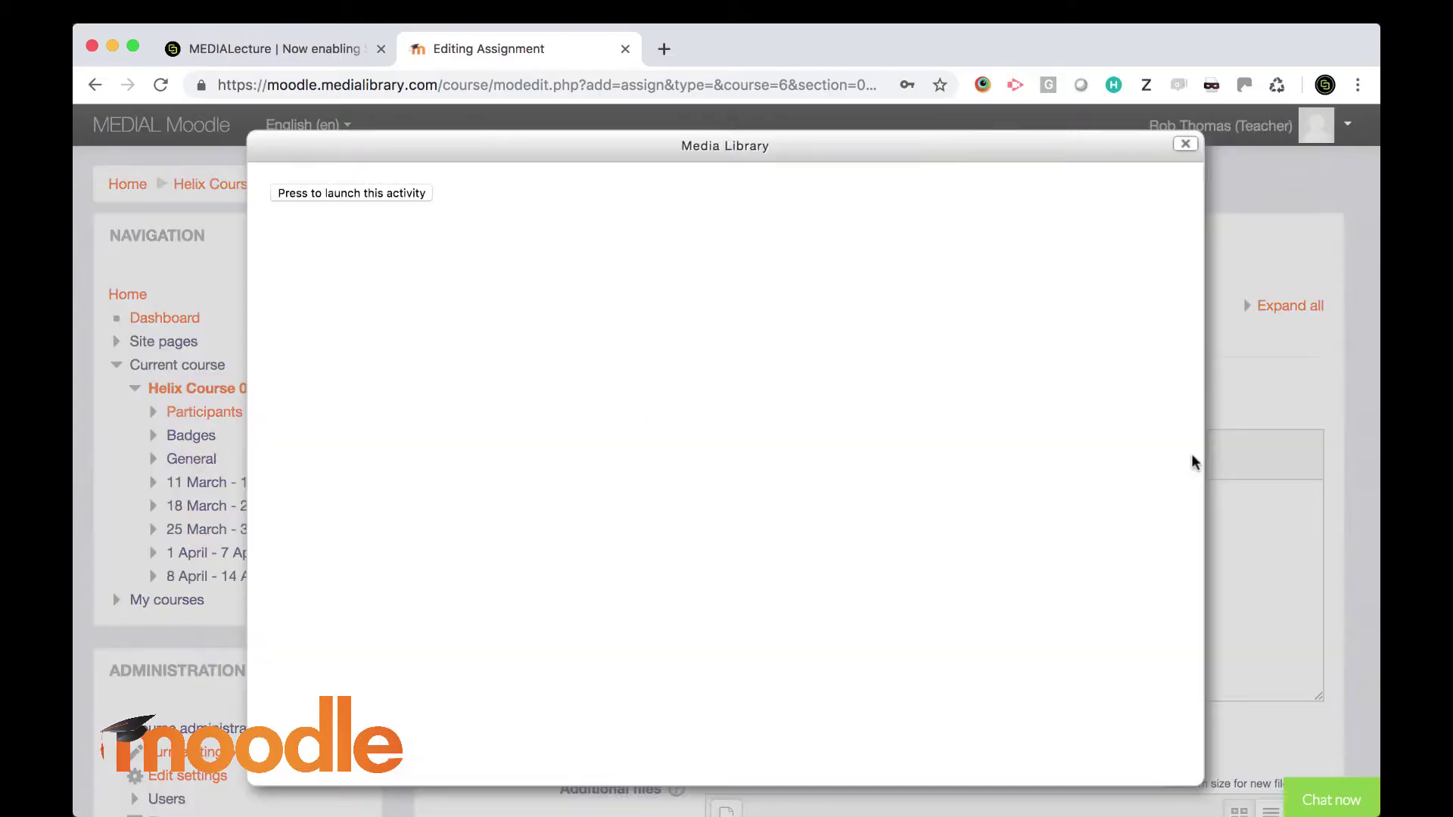
Start a MEDIAL screen recording from the assignment editor's MEDIAL toolbar options via Record screen.
{"action": "left_click", "coordinate": [613, 587]}
{"action": "left_click", "coordinate": [863, 201]}
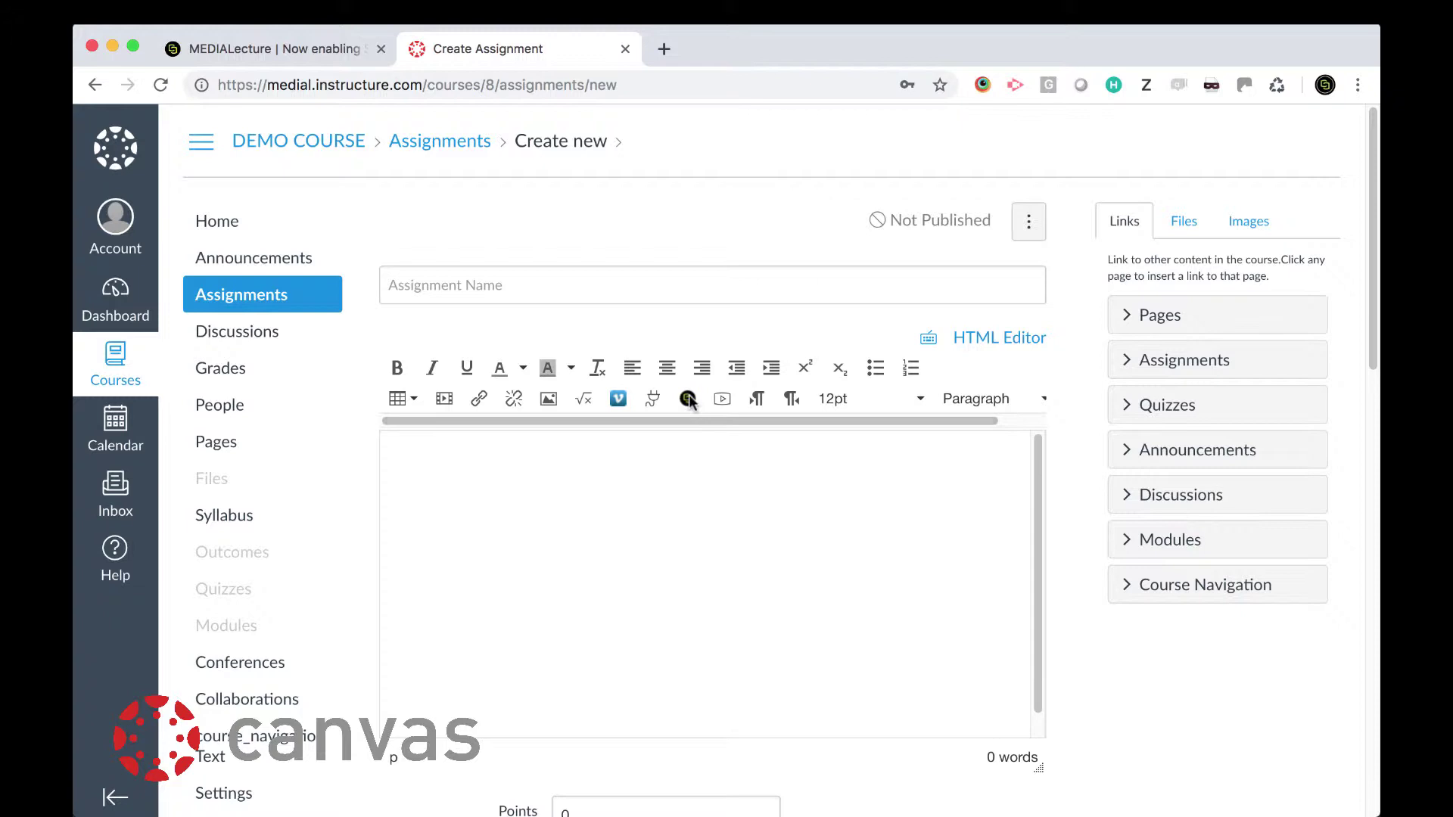
{"action": "left_click", "coordinate": [688, 399]}
{"action": "scroll", "coordinate": [658, 602], "scroll_direction": "down", "scroll_amount": 5}
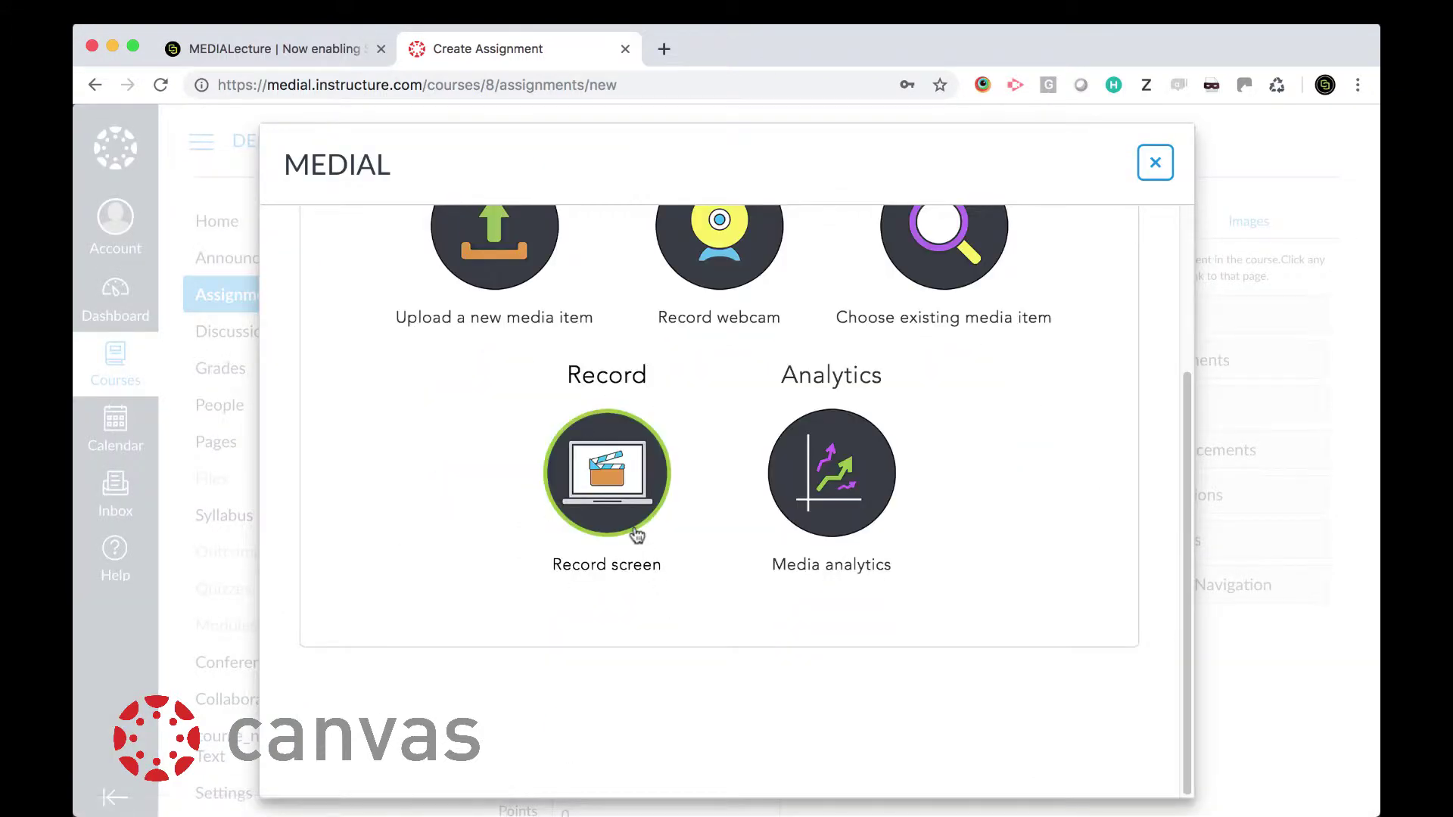
{"action": "left_click", "coordinate": [634, 531]}
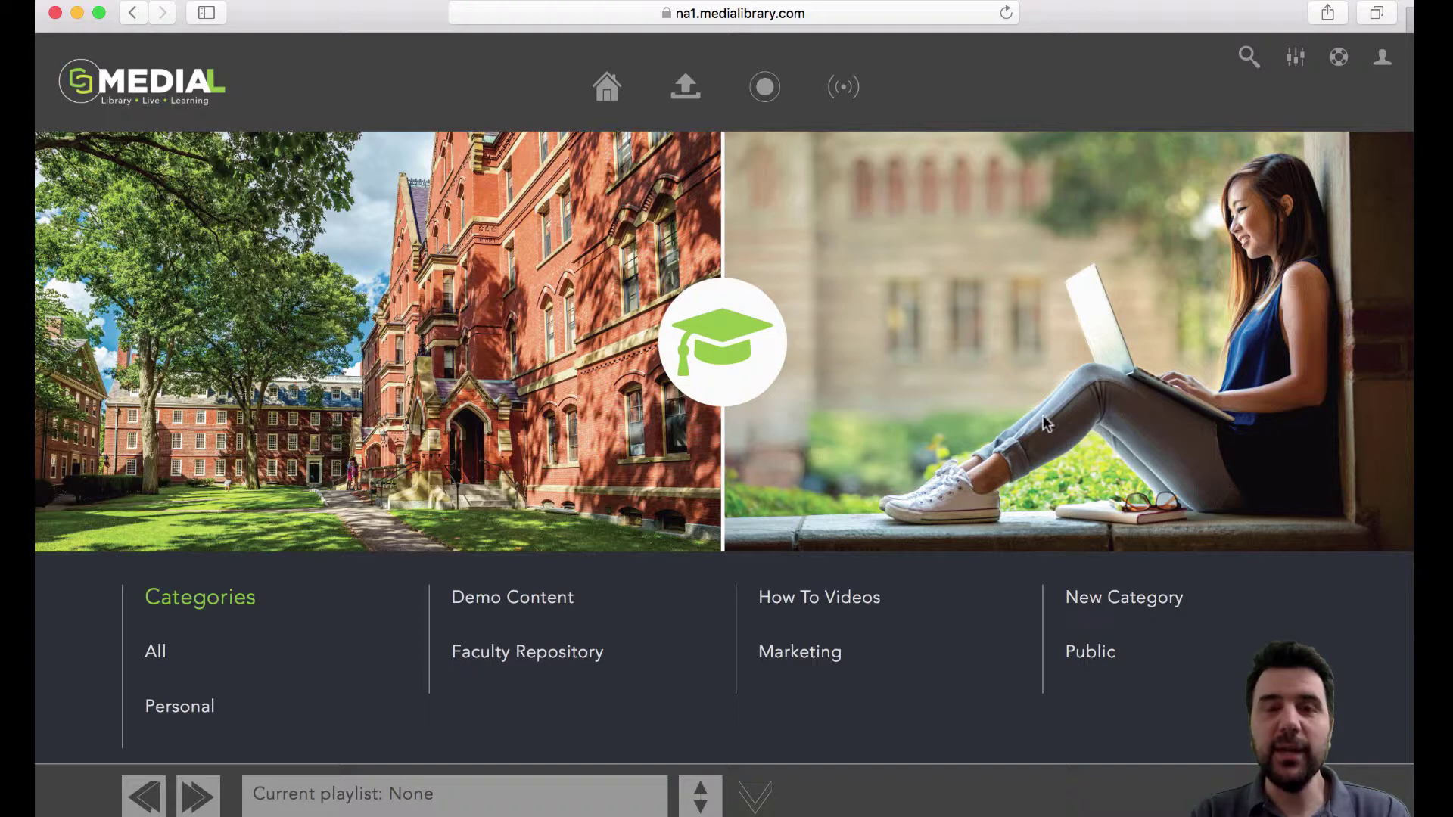
Launch MEDIALecture from the MEDIAL header, allow it, and centre its recorder window.
{"action": "left_click", "coordinate": [766, 88]}
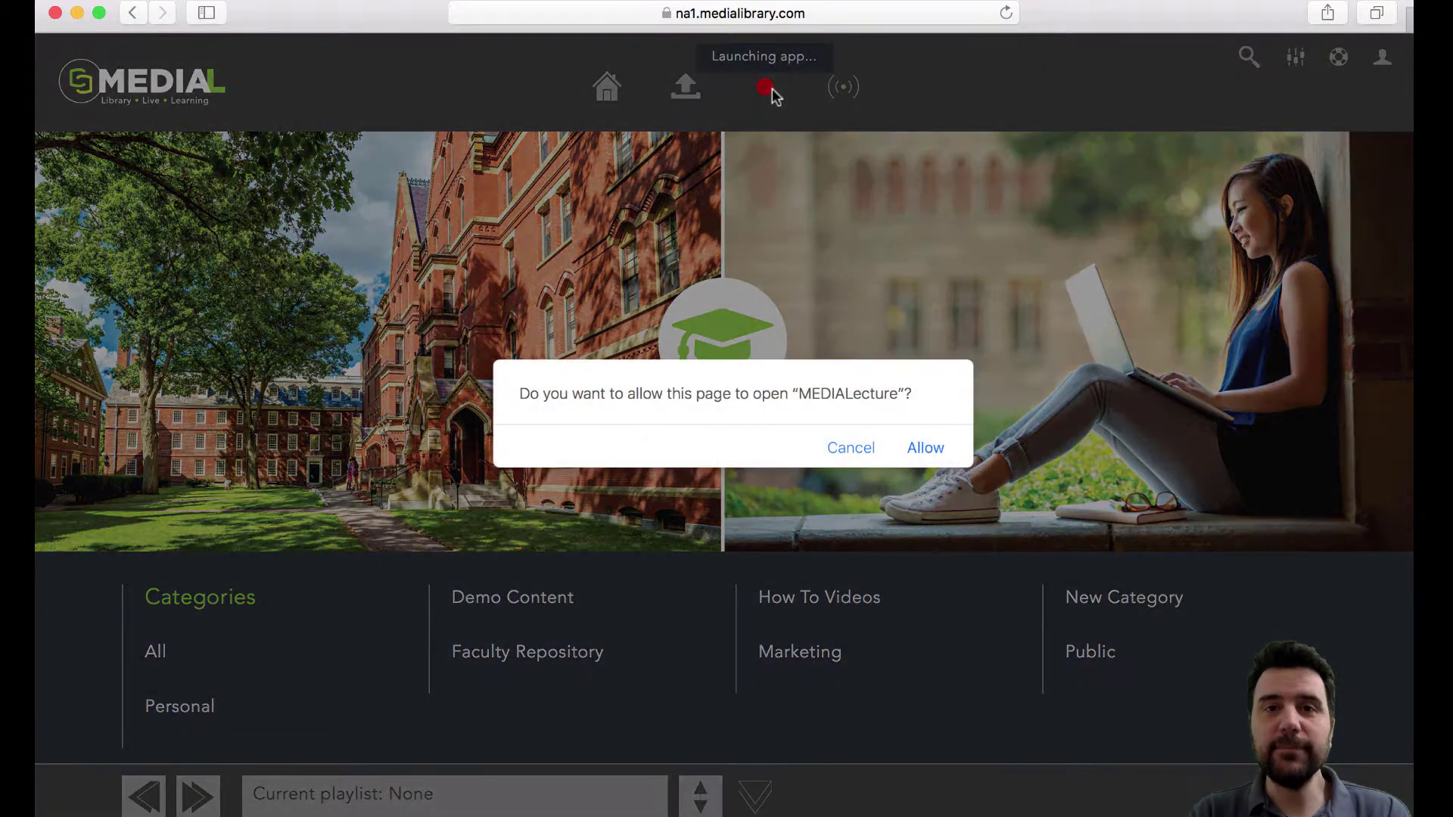
{"action": "left_click", "coordinate": [926, 448]}
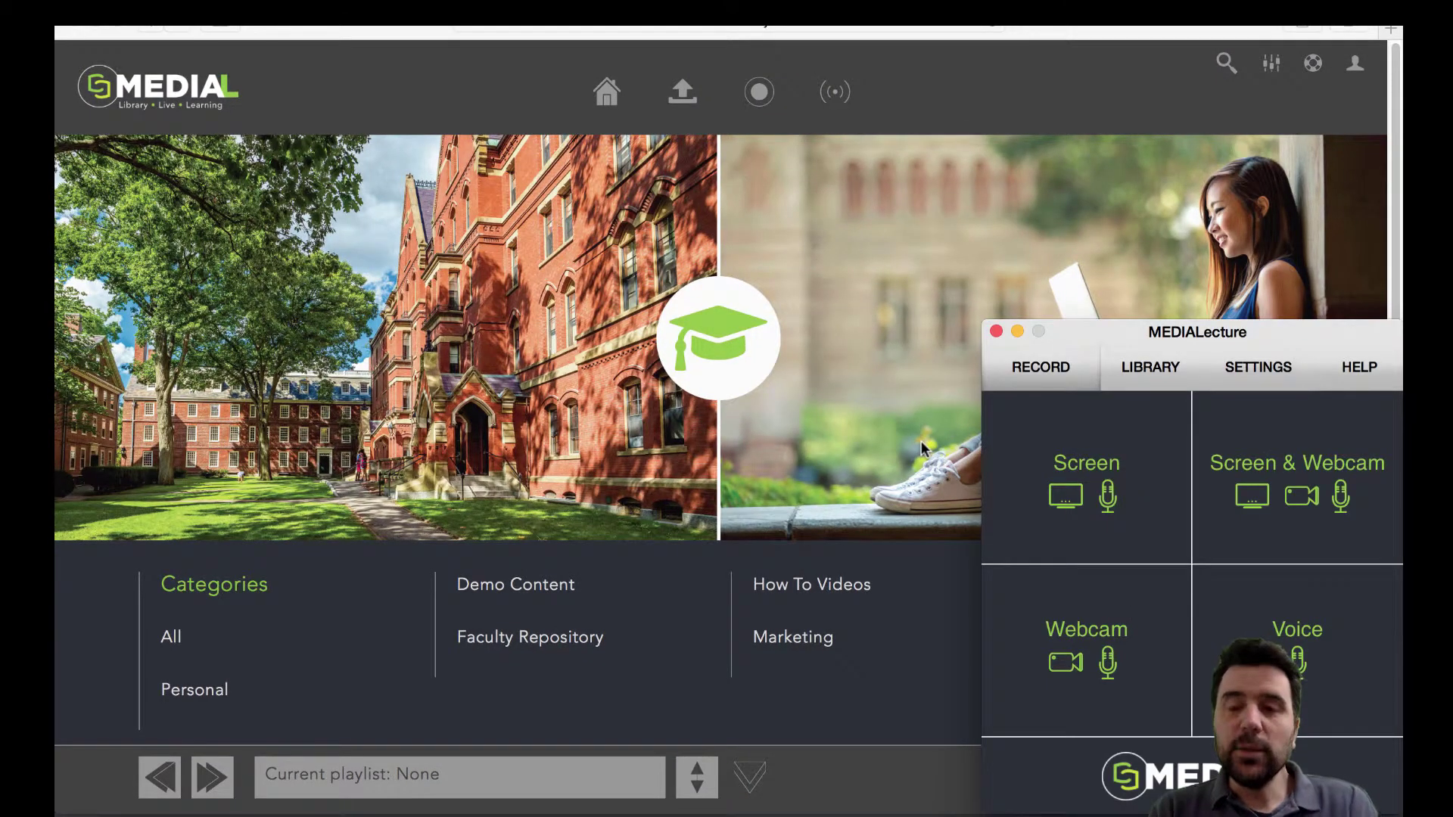
{"action": "left_click_drag", "start_coordinate": [1136, 333], "coordinate": [670, 209]}
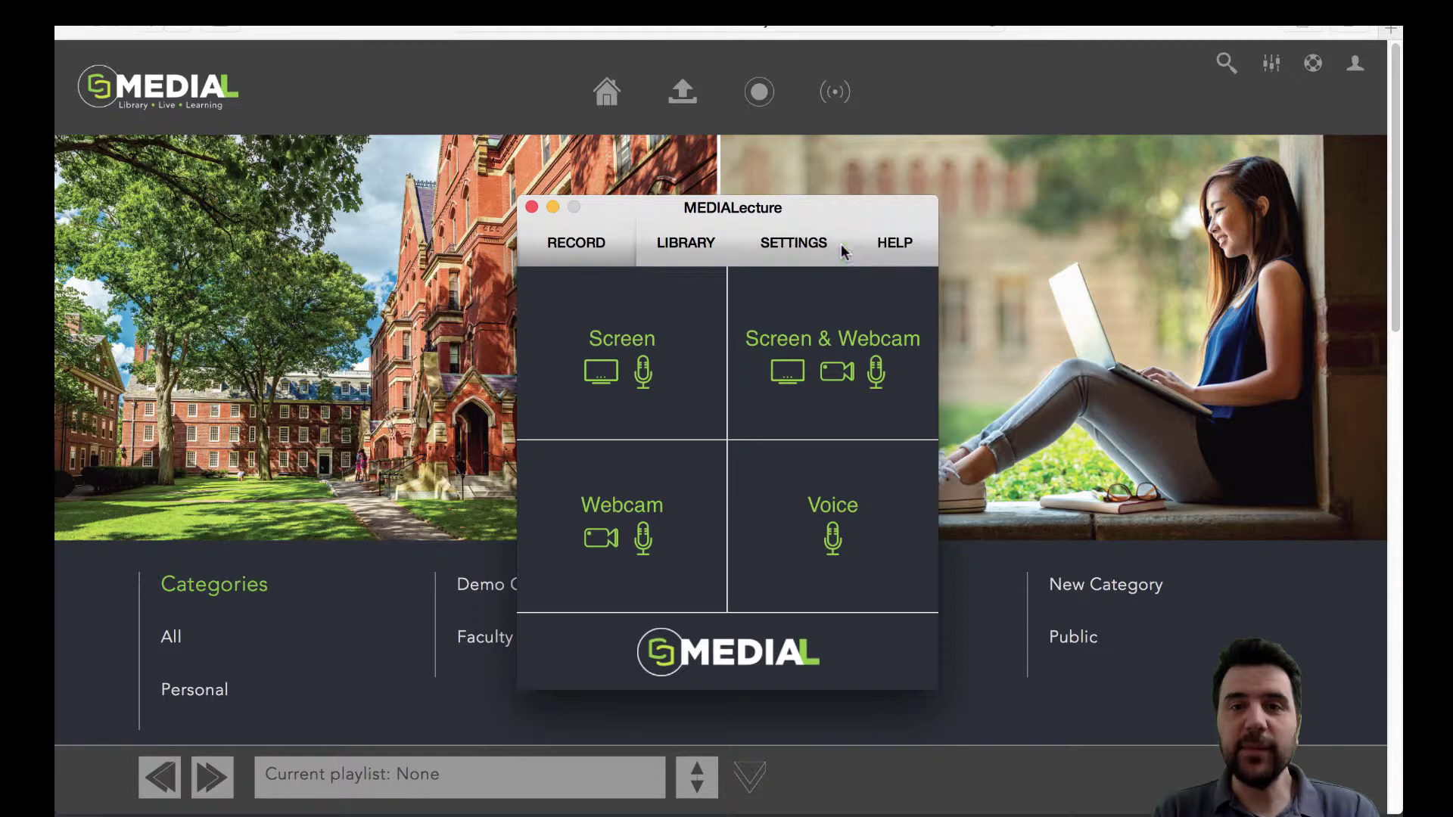
Review the webcam, microphone and quality options on the SETTINGS tab.
{"action": "left_click", "coordinate": [804, 244]}
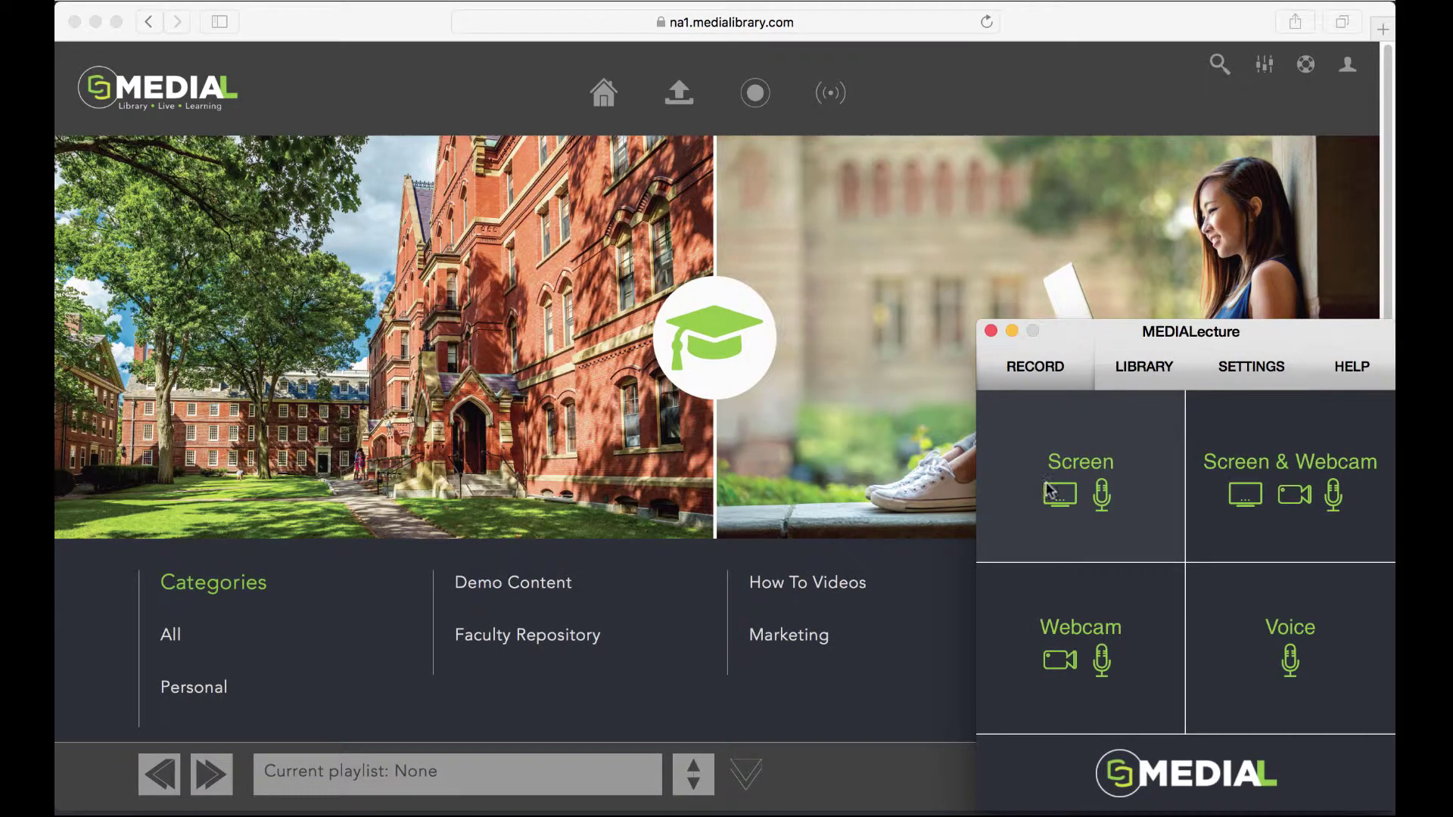
Start a full-screen Screen & Webcam recording and shrink the webcam inset into the lower-right corner.
{"action": "left_click", "coordinate": [1312, 498]}
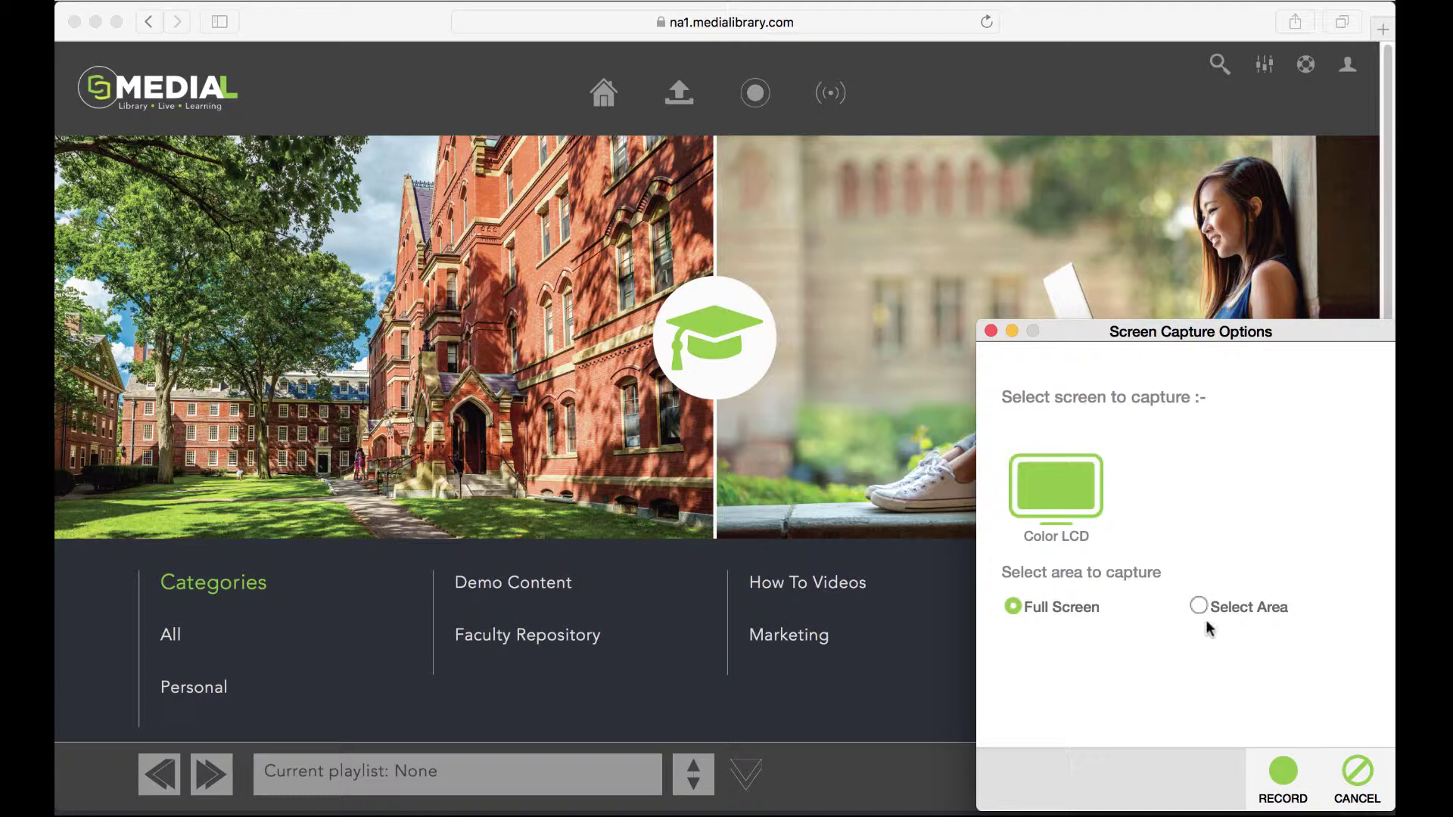
{"action": "left_click", "coordinate": [1276, 776]}
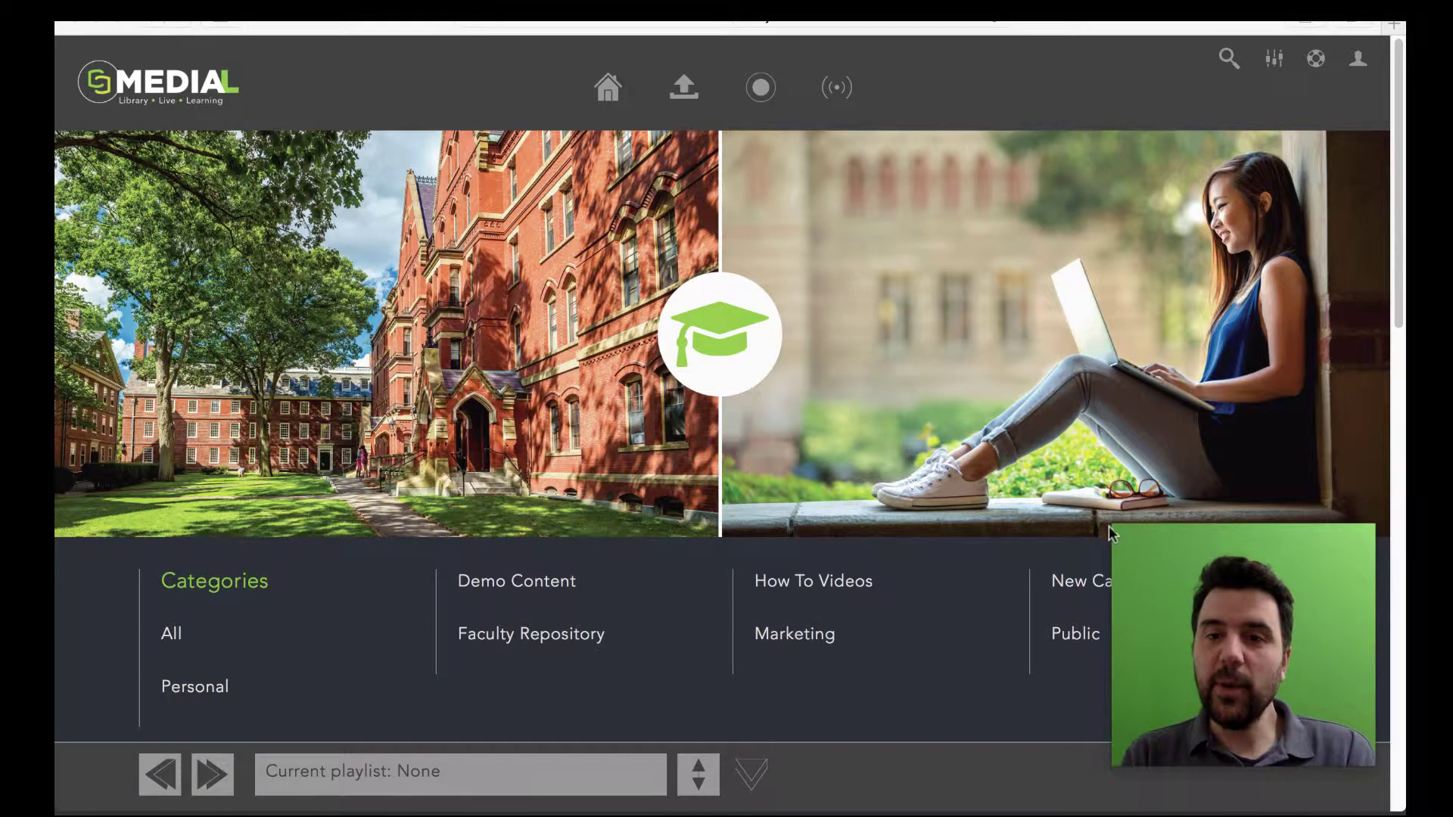
{"action": "left_click_drag", "start_coordinate": [1248, 661], "coordinate": [1159, 627]}
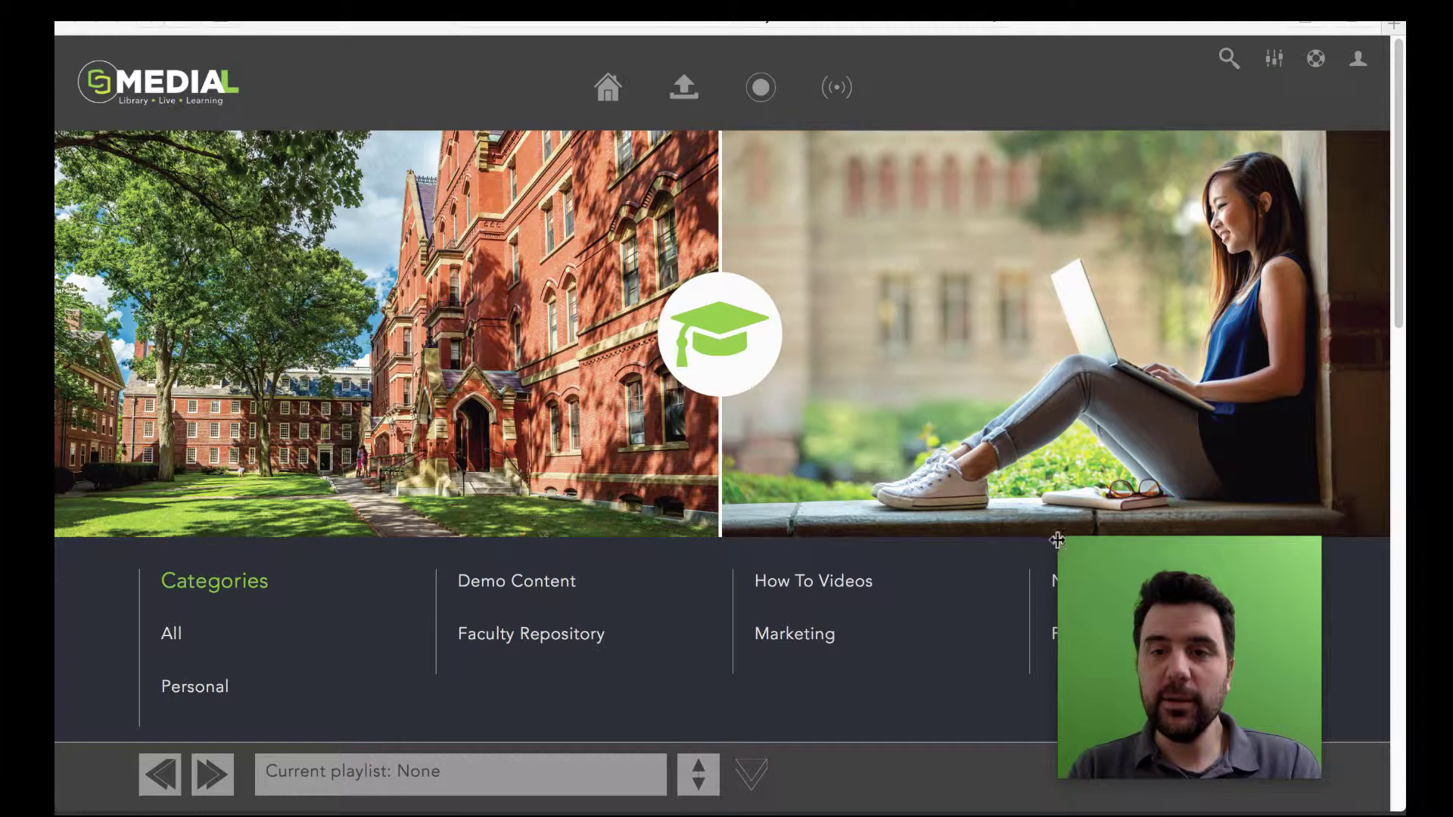
{"action": "left_click_drag", "start_coordinate": [1059, 538], "coordinate": [1140, 650]}
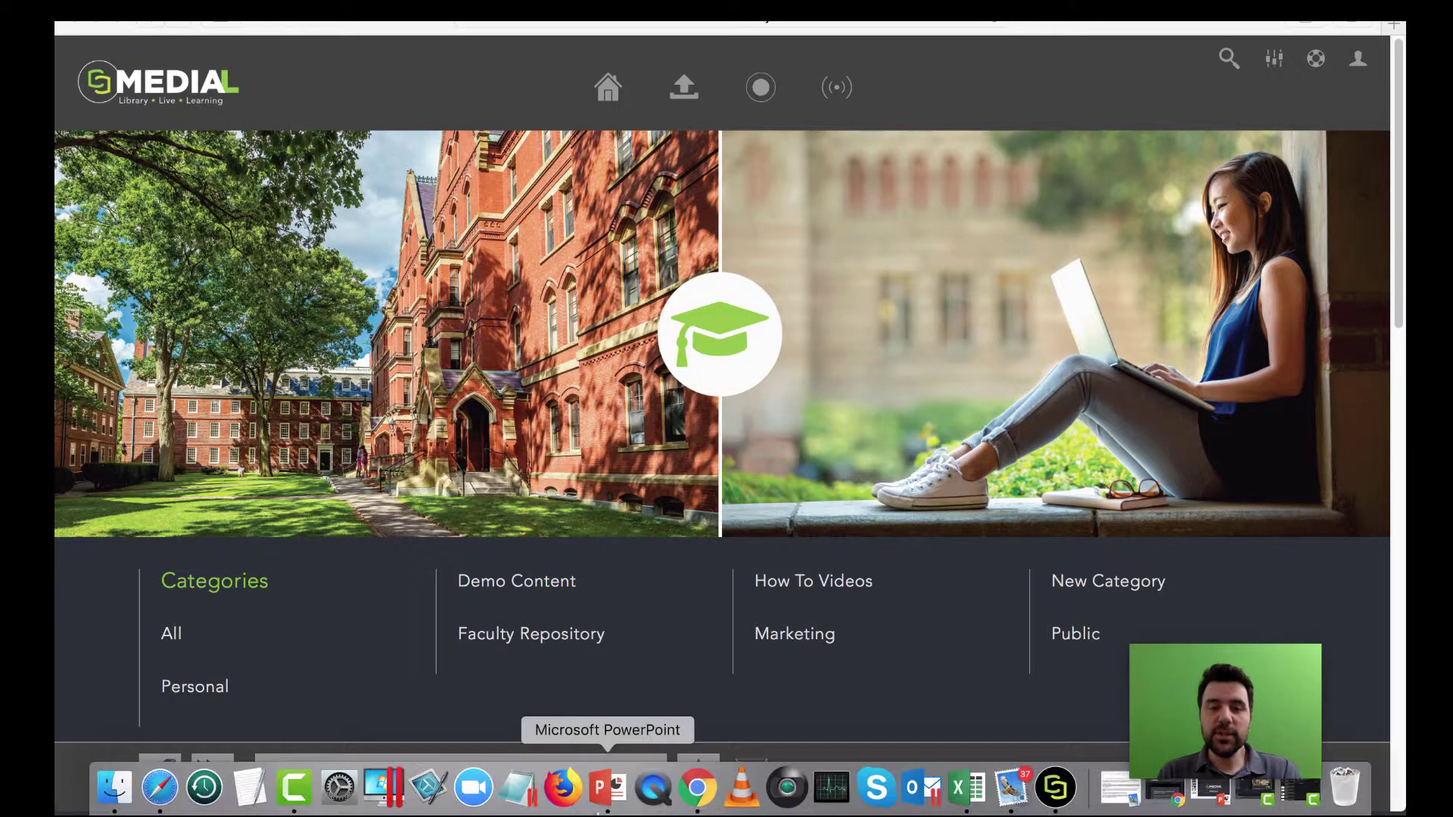
Bring PowerPoint forward, nudge the webcam overlay aside, and start the slide show.
{"action": "left_click", "coordinate": [602, 789]}
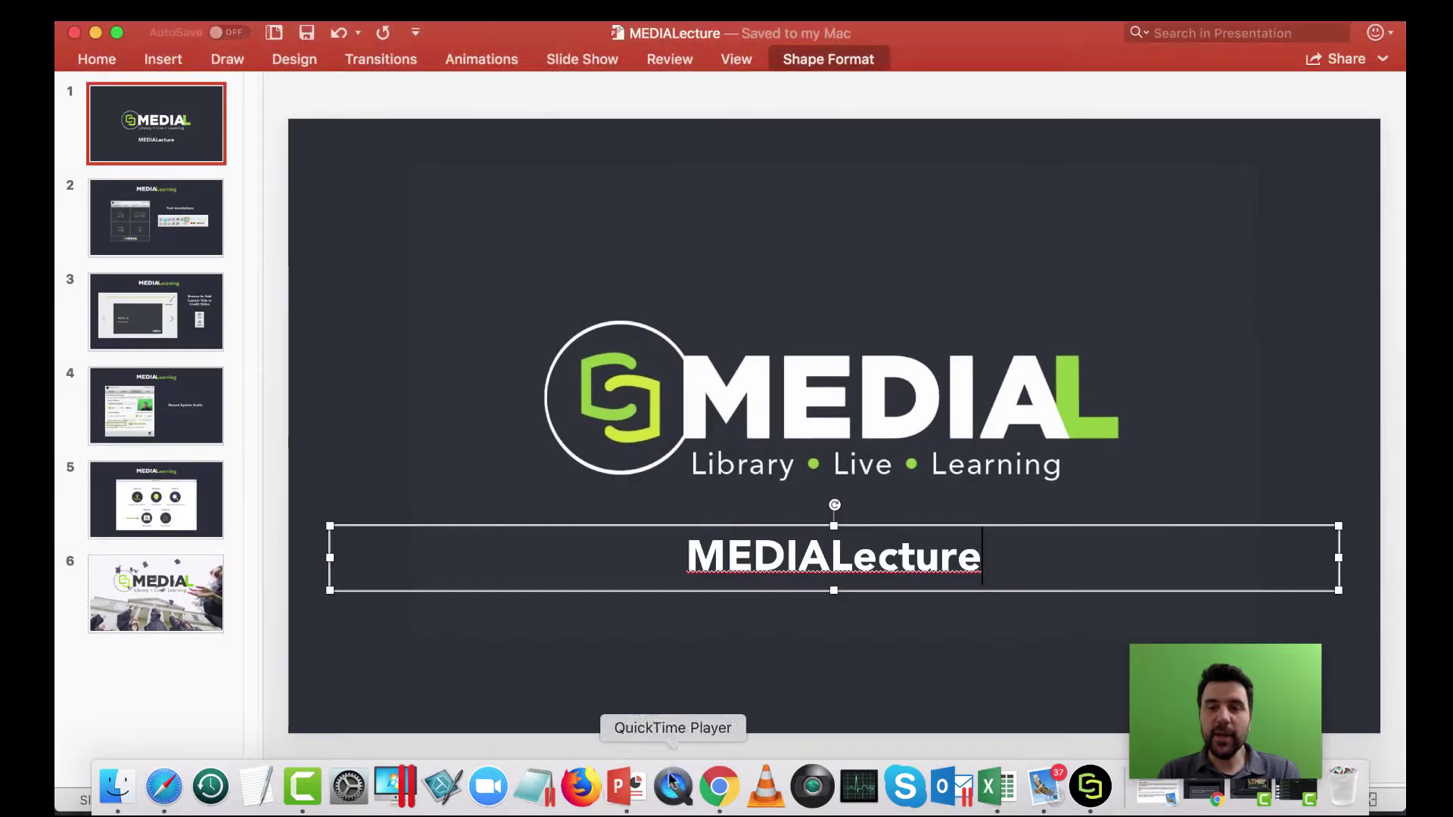
{"action": "left_click_drag", "start_coordinate": [1291, 678], "coordinate": [1323, 660]}
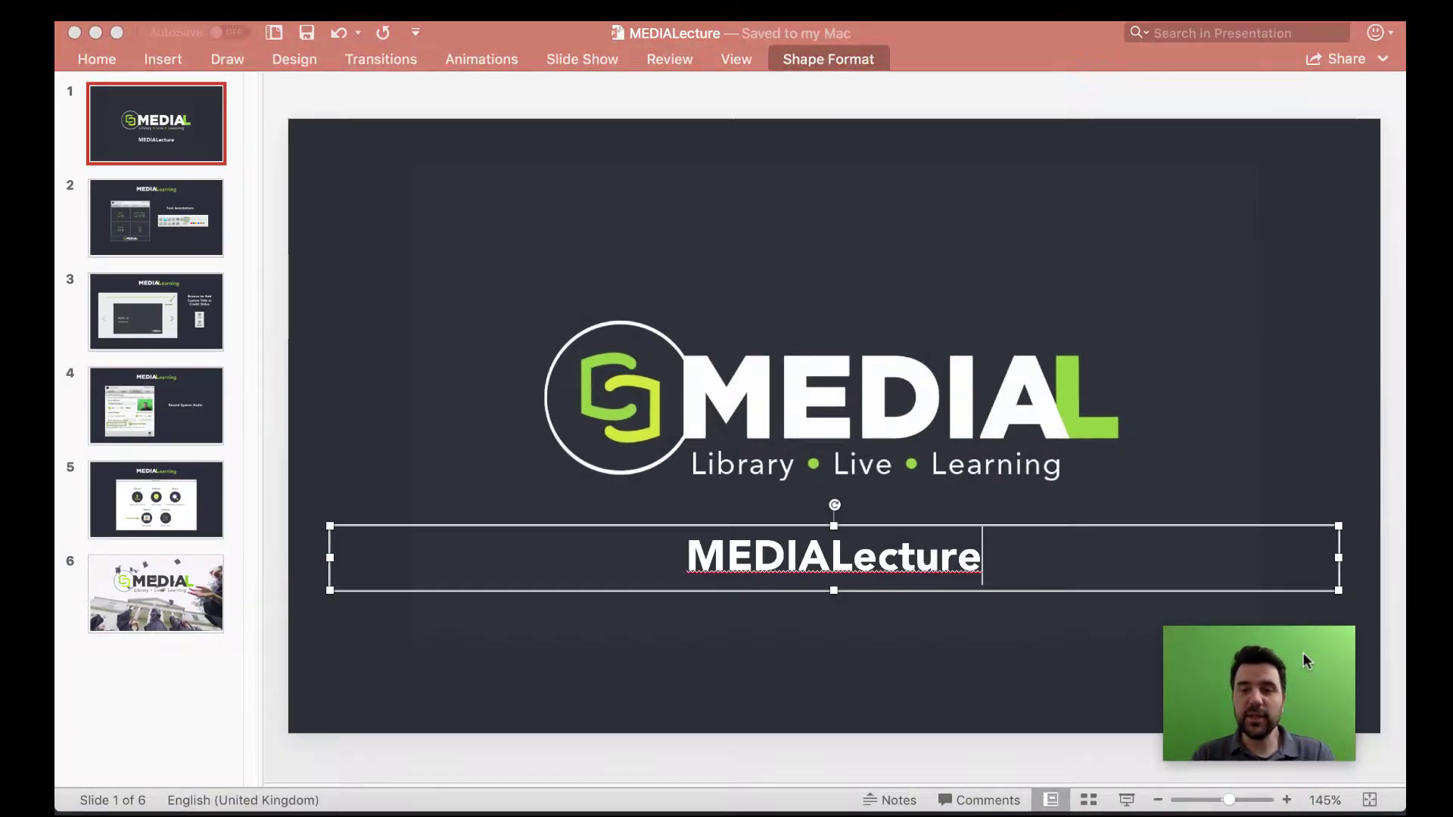
{"action": "left_click", "coordinate": [1128, 801]}
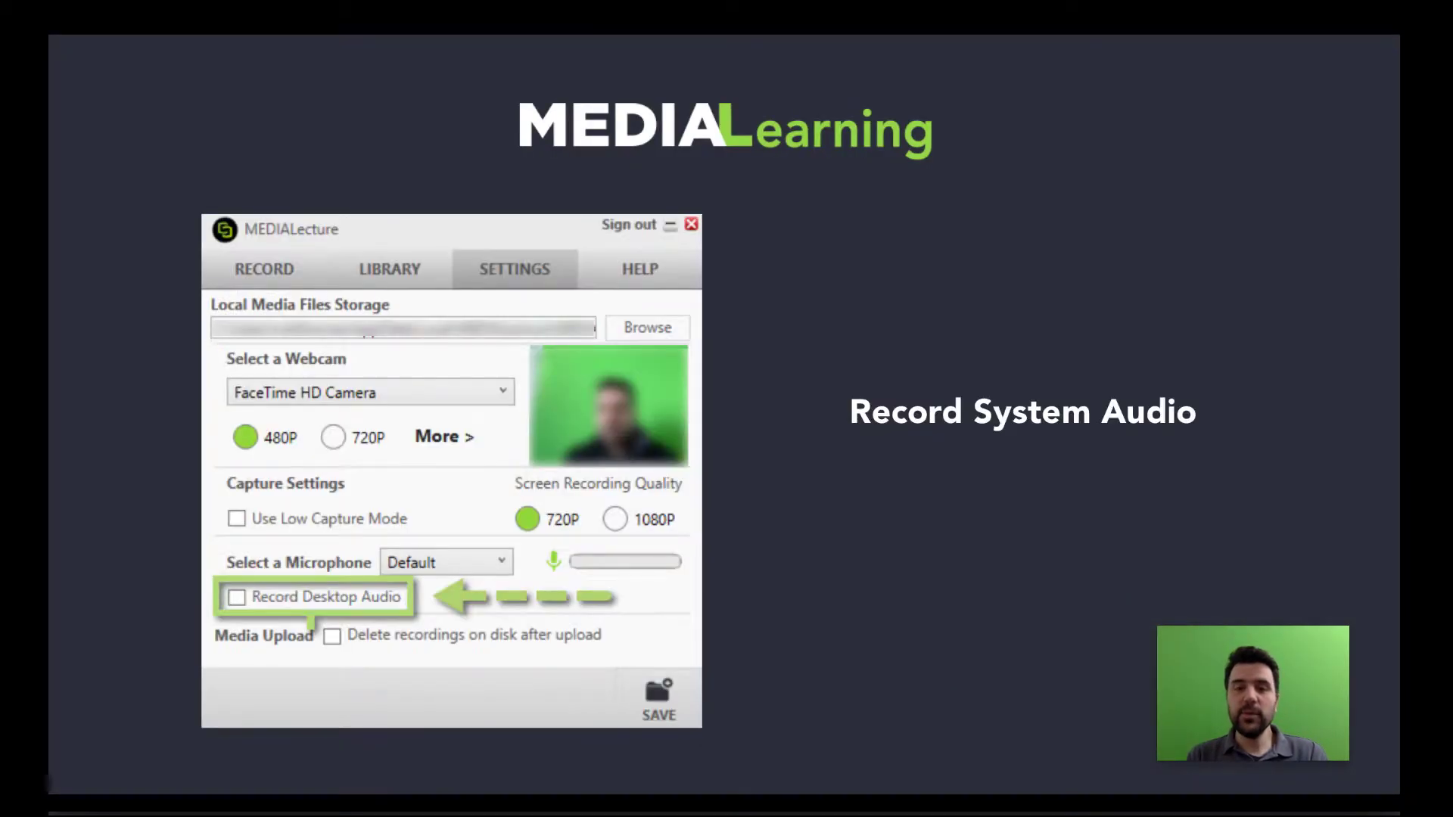
Annotate the slide with a circle around MEDIA, an arrow, and 'This is an annotati' text.
{"action": "left_click", "coordinate": [1084, 805]}
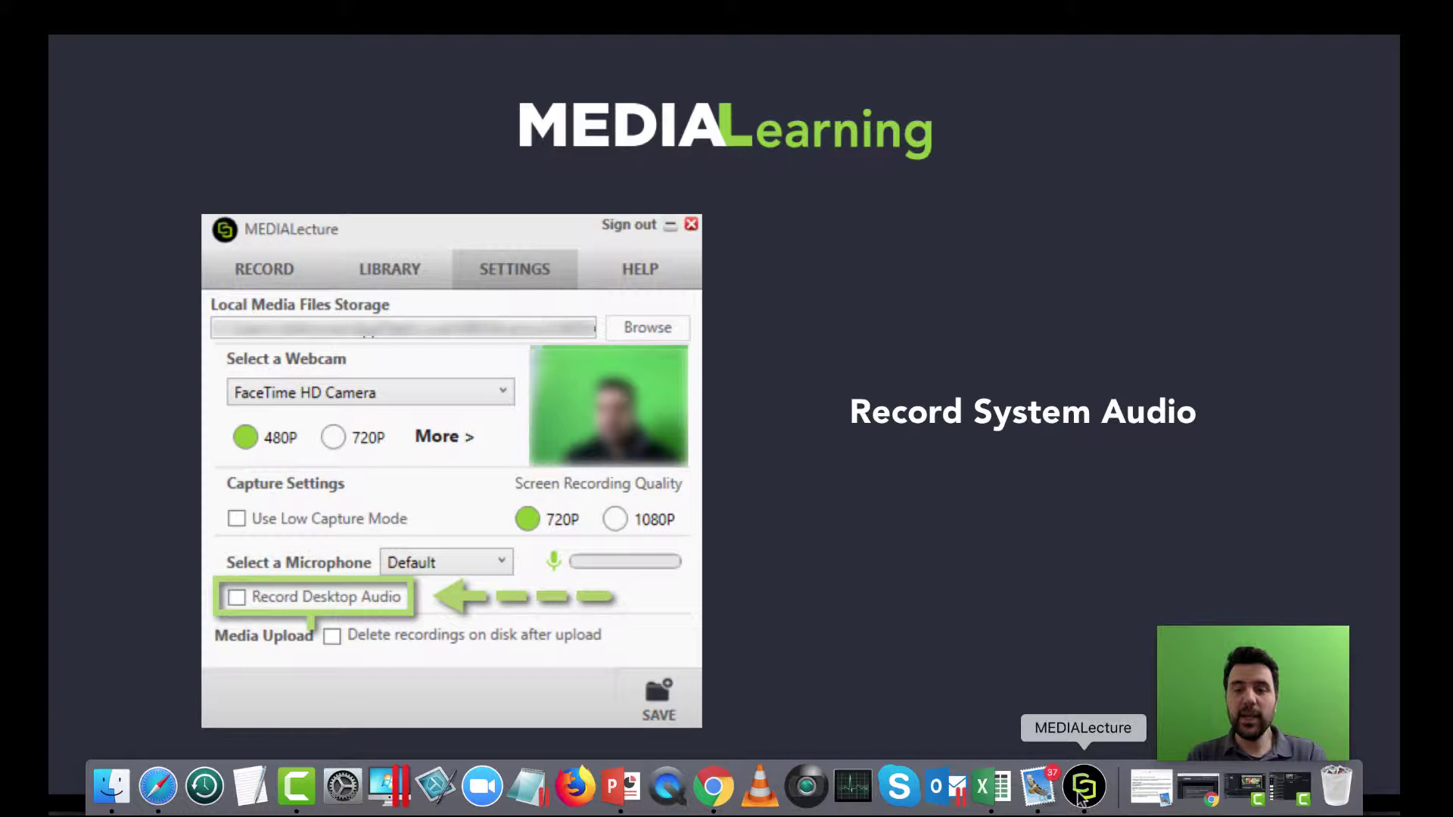
{"action": "mouse_move", "coordinate": [1064, 740]}
{"action": "left_mouse_down"}
{"action": "mouse_move", "coordinate": [1063, 195]}
{"action": "mouse_move", "coordinate": [1016, 214]}
{"action": "left_mouse_up"}
{"action": "left_click", "coordinate": [1106, 265]}
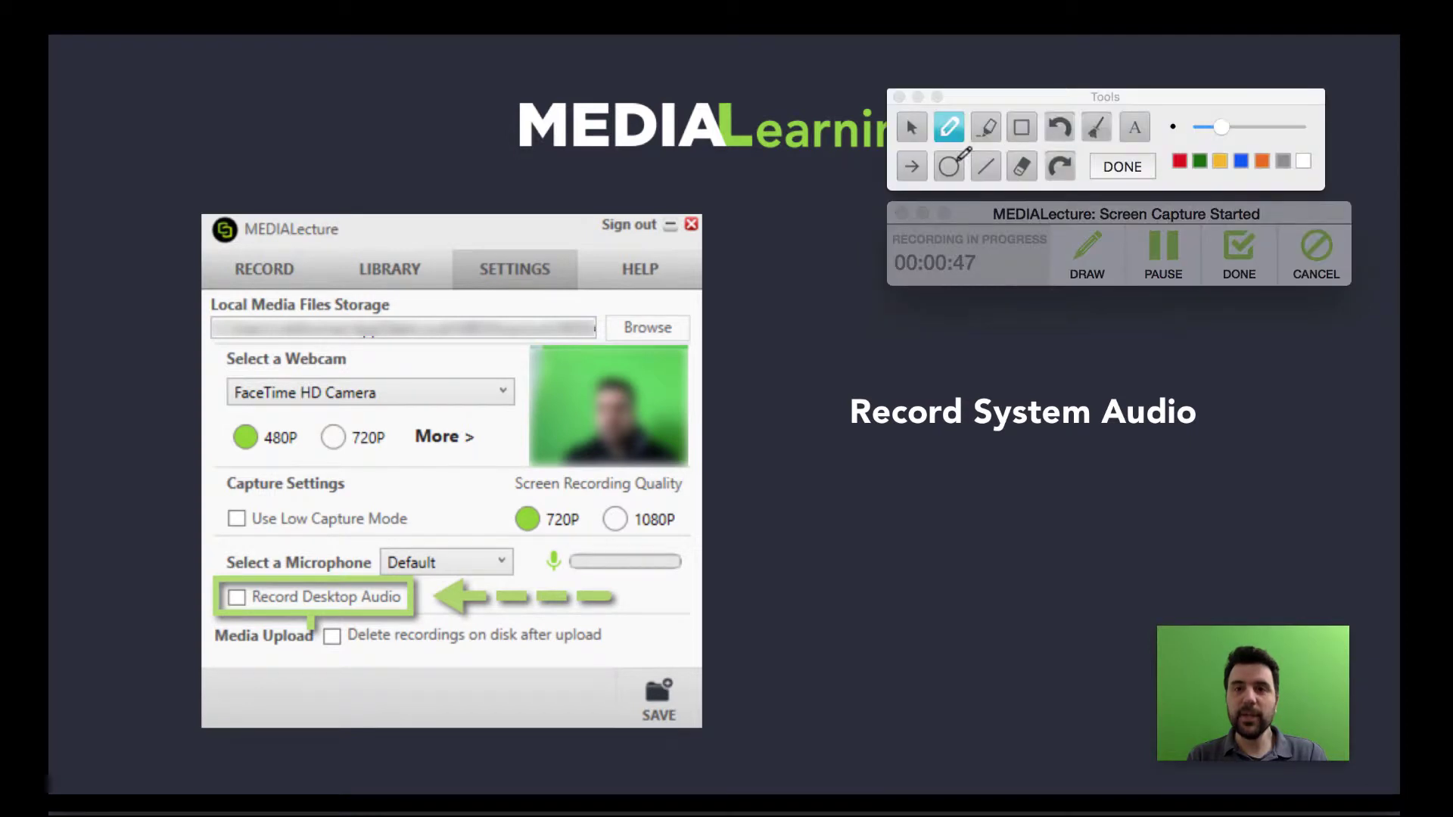
{"action": "left_click", "coordinate": [948, 166]}
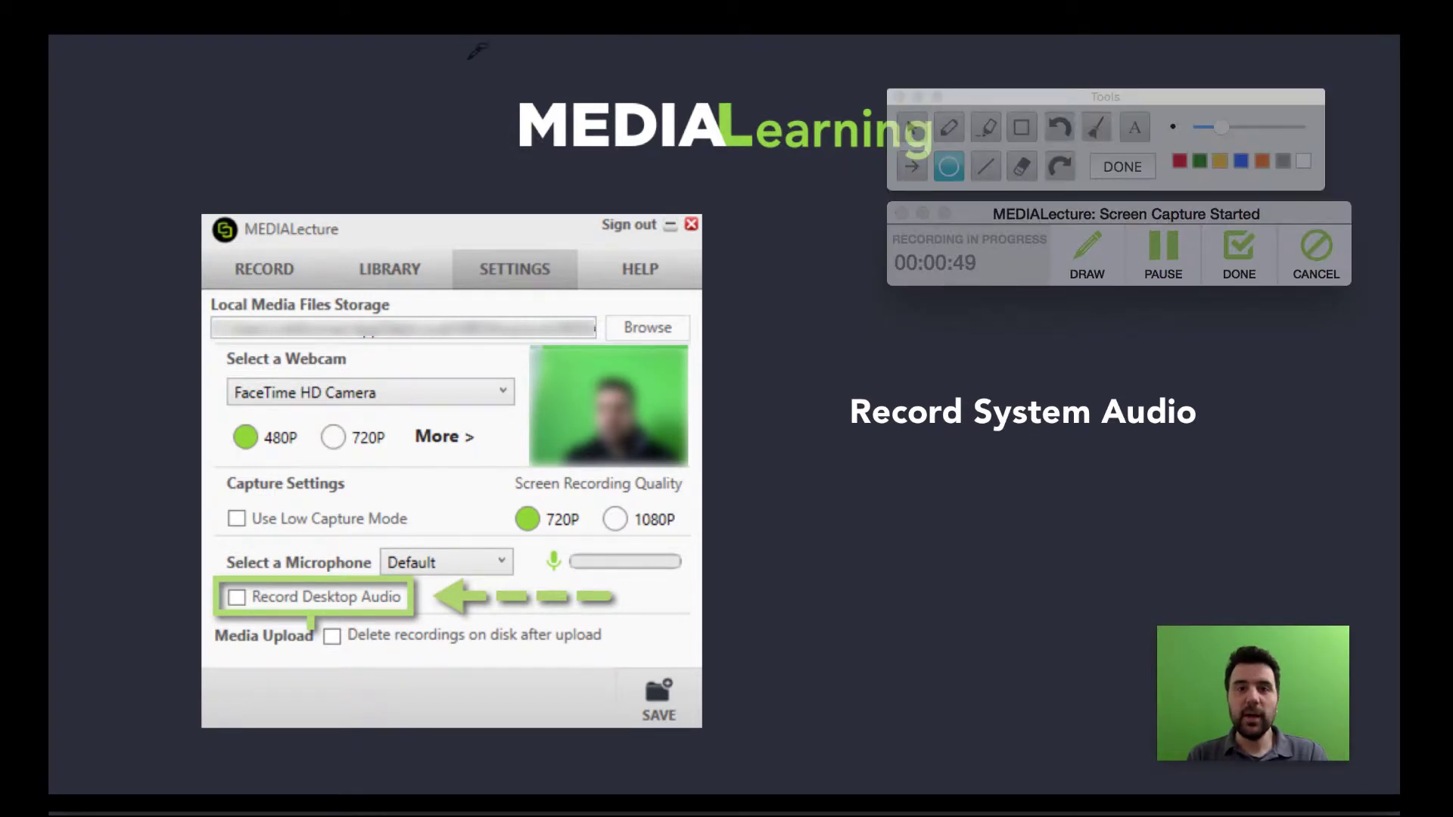
{"action": "mouse_move", "coordinate": [465, 53]}
{"action": "left_mouse_down"}
{"action": "mouse_move", "coordinate": [808, 188]}
{"action": "mouse_move", "coordinate": [984, 191]}
{"action": "left_mouse_up"}
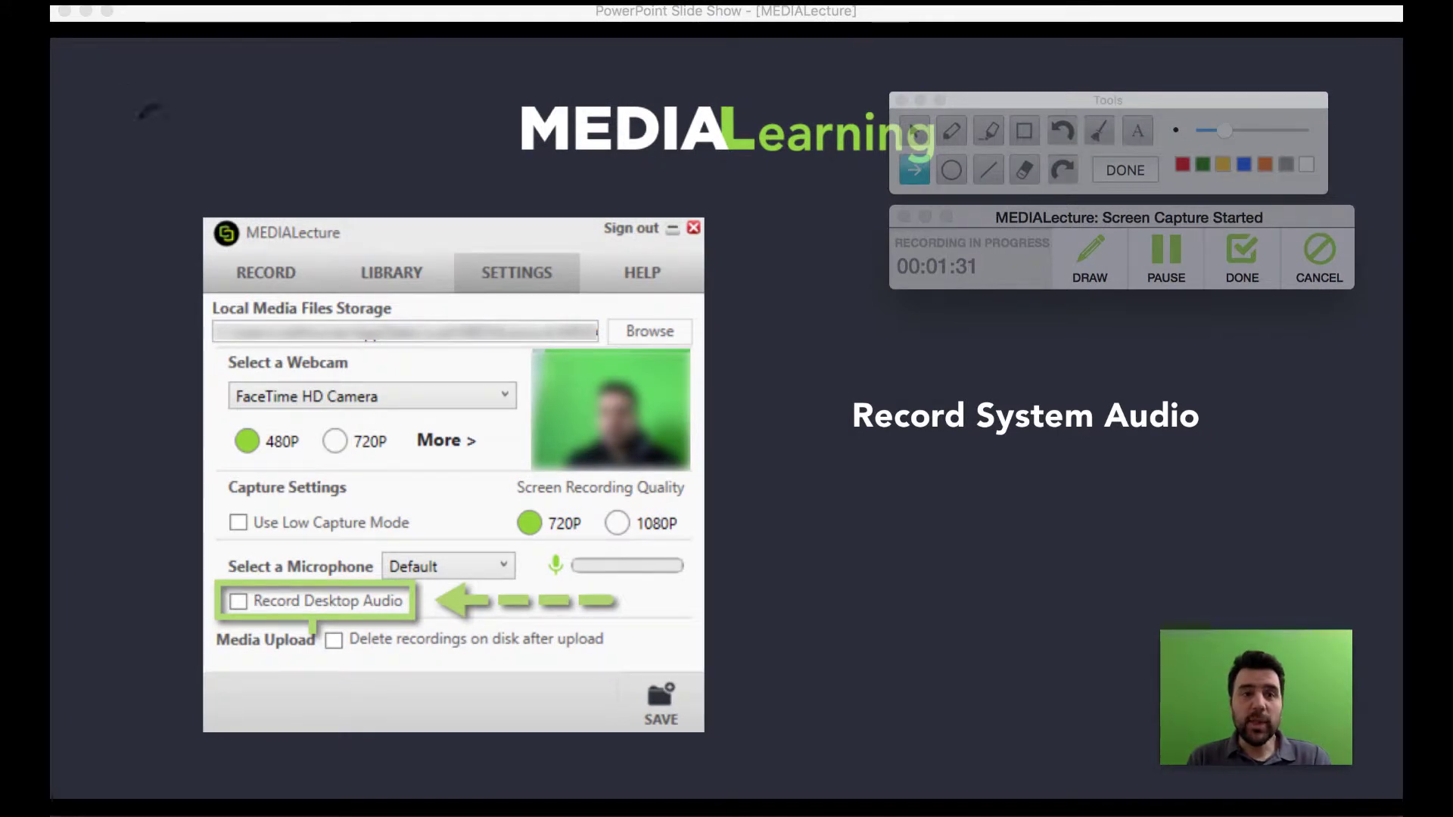
{"action": "left_click_drag", "start_coordinate": [115, 96], "coordinate": [283, 191]}
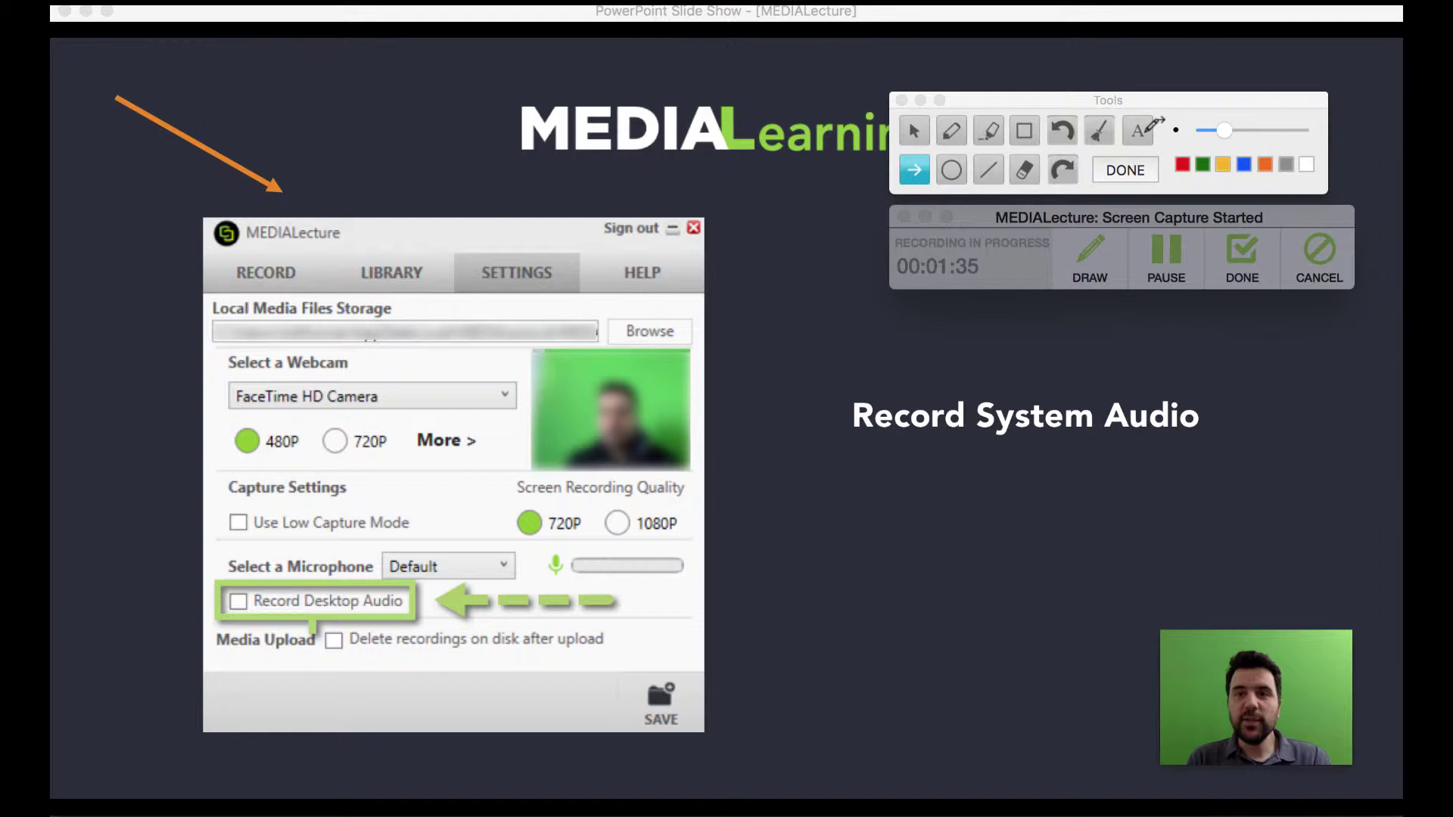
{"action": "left_click", "coordinate": [1138, 131]}
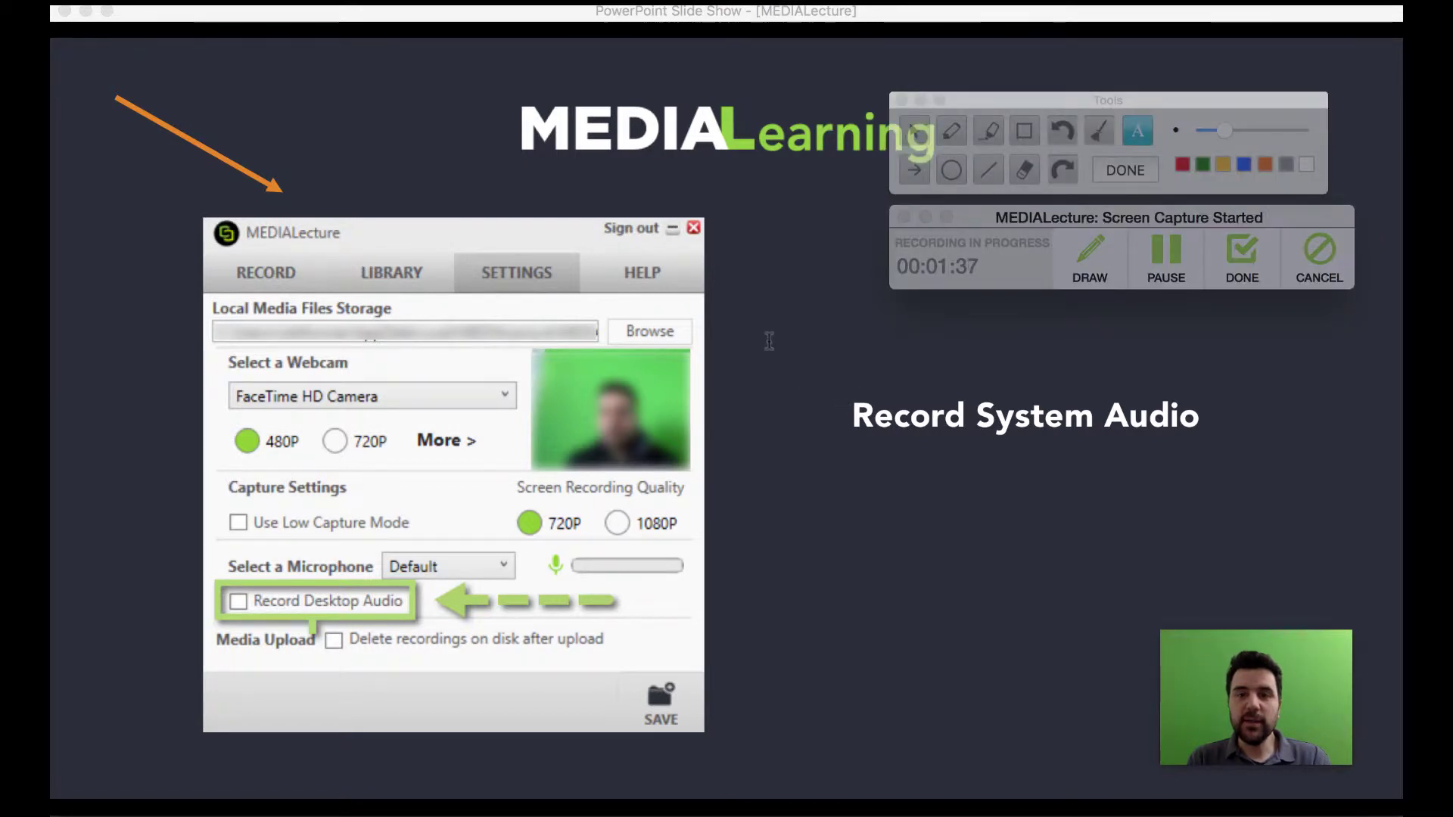
{"action": "mouse_move", "coordinate": [768, 339]}
{"action": "left_mouse_down"}
{"action": "mouse_move", "coordinate": [1087, 532]}
{"action": "mouse_move", "coordinate": [1221, 534]}
{"action": "left_mouse_up"}
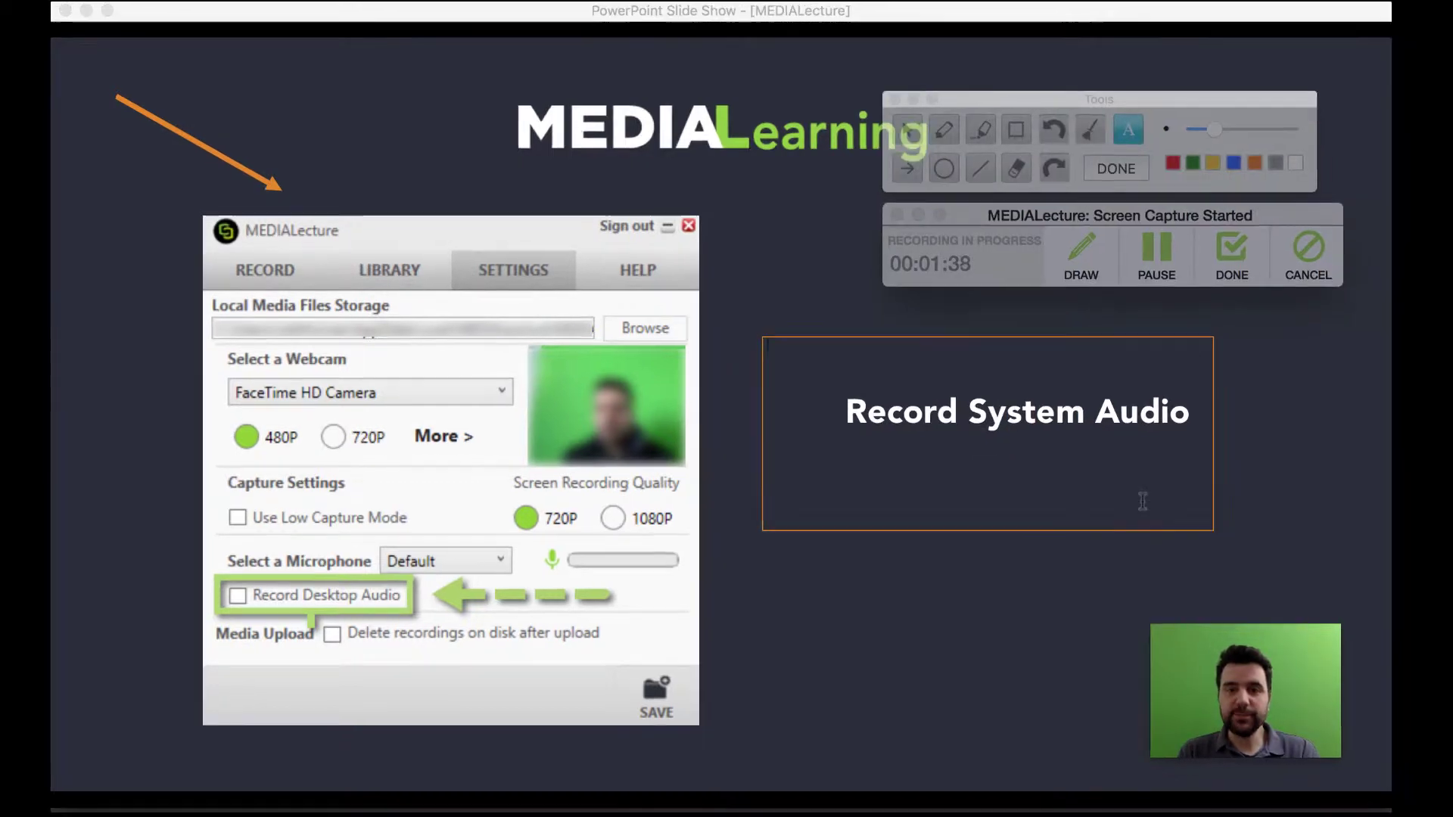
{"action": "type", "text": "This is an annotati"}
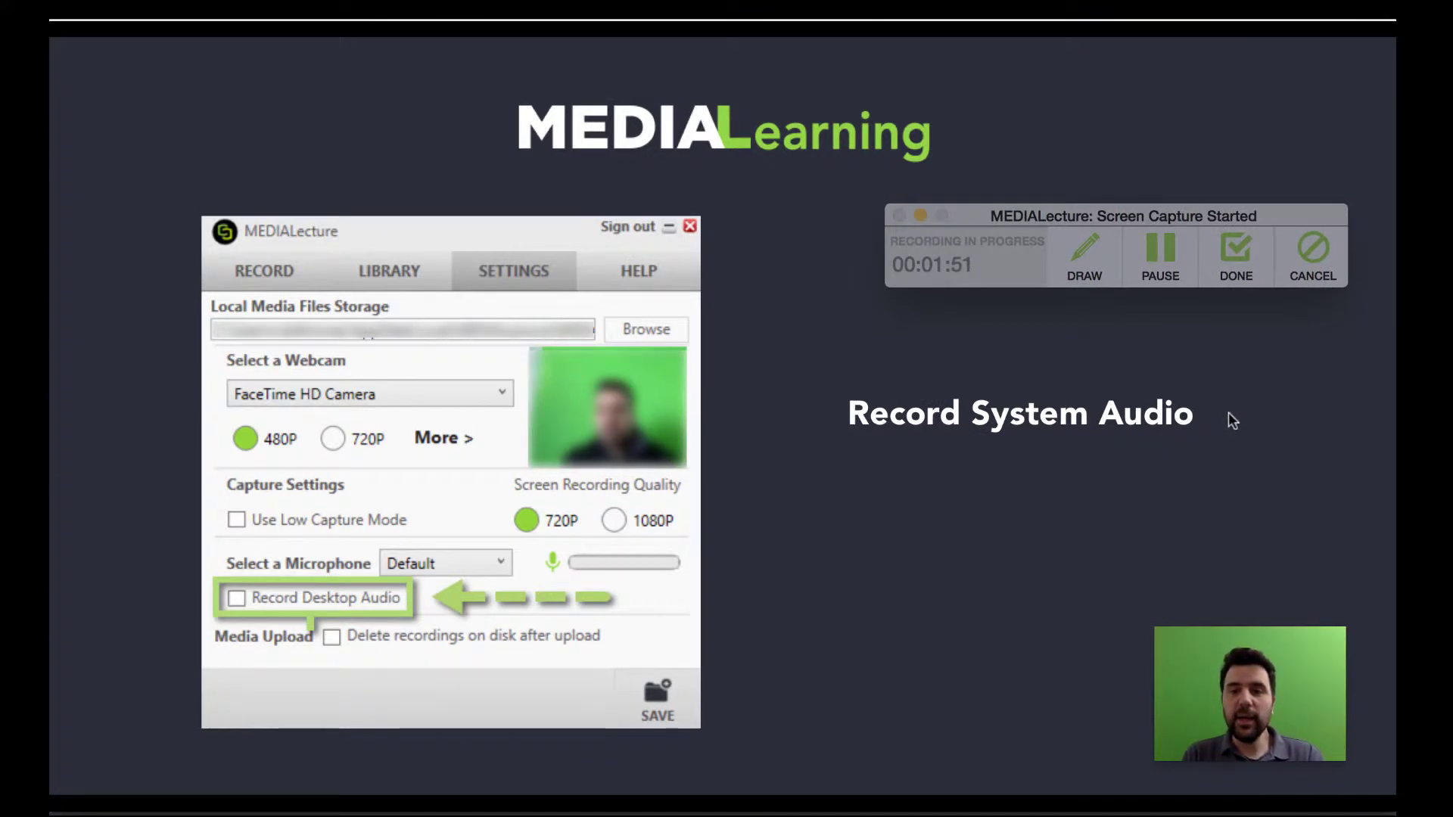
Stop recording and trim the start to 0:30 and the end, leaving 1:15.
{"action": "left_click", "coordinate": [1214, 270]}
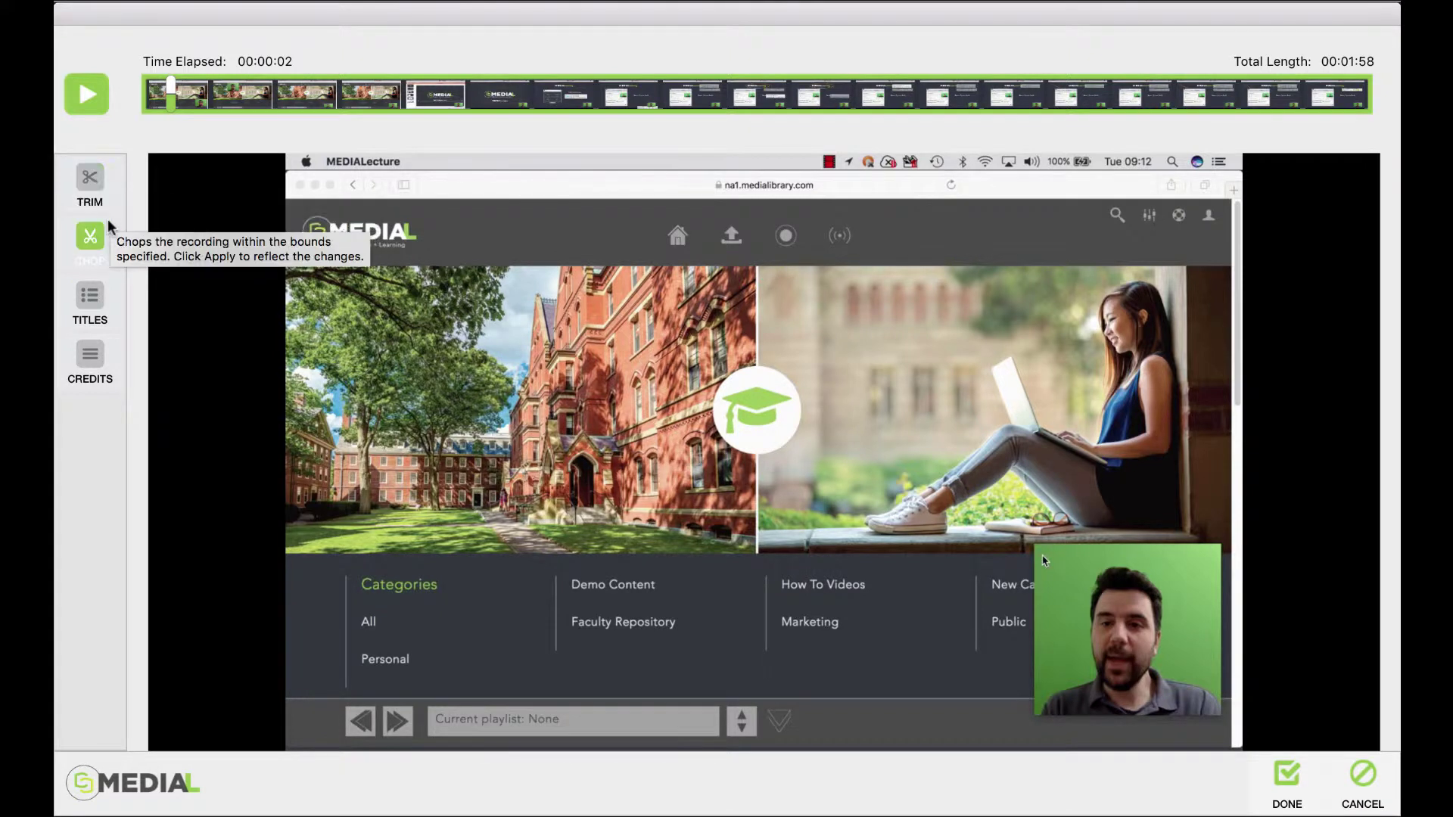
{"action": "left_click", "coordinate": [97, 187]}
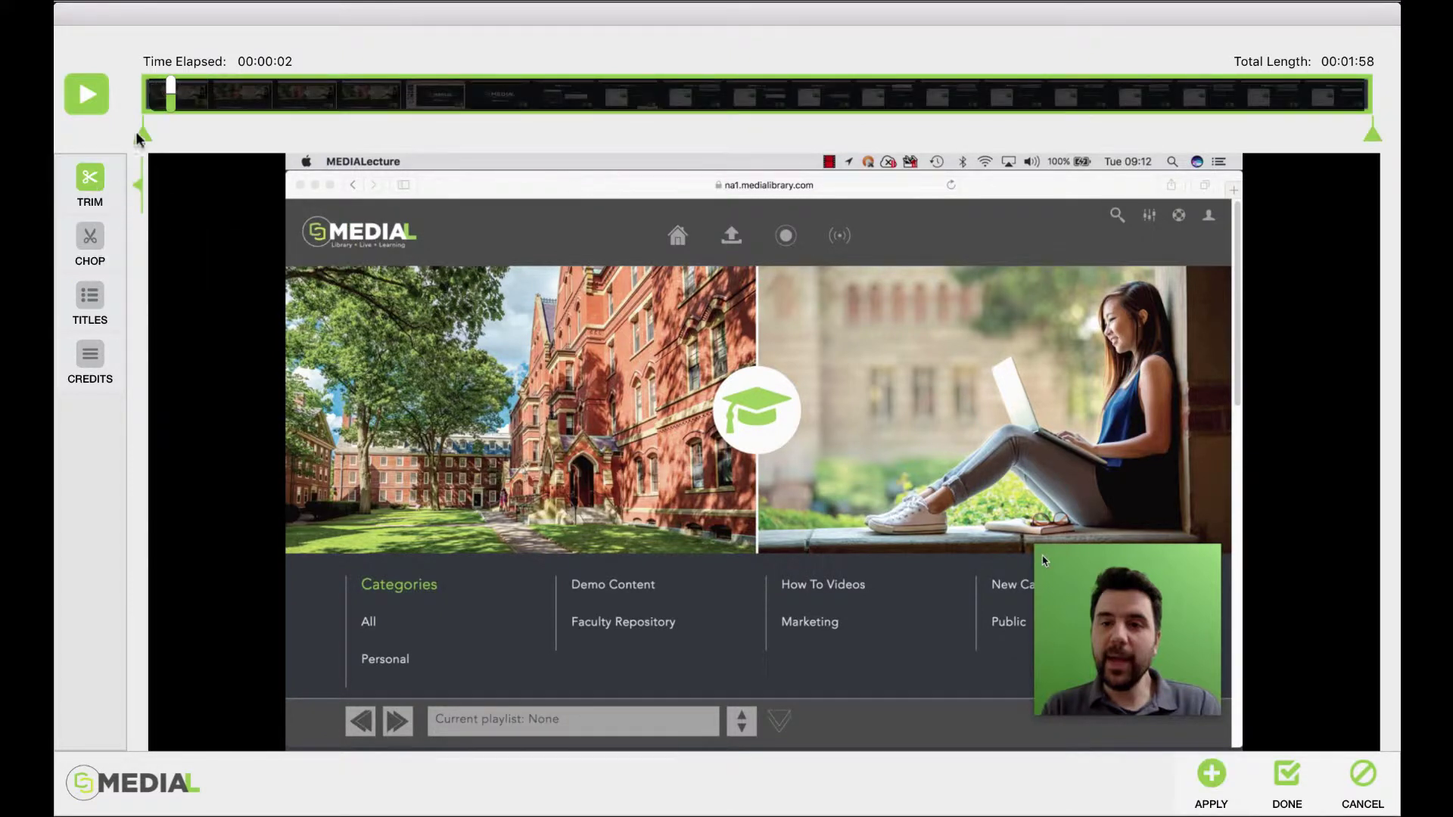
{"action": "left_click_drag", "start_coordinate": [141, 134], "coordinate": [459, 113]}
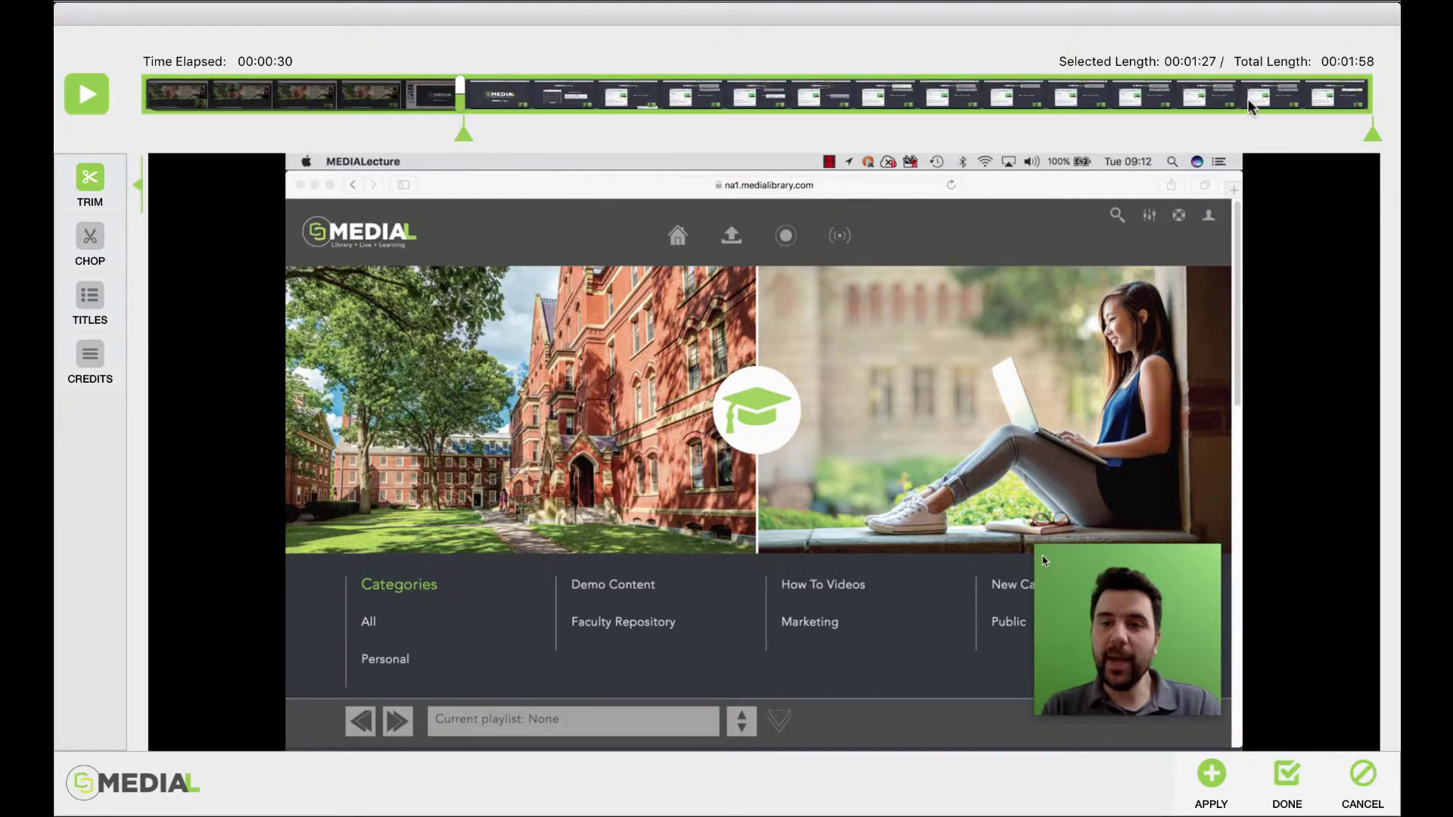
{"action": "left_click_drag", "start_coordinate": [1360, 136], "coordinate": [1239, 131]}
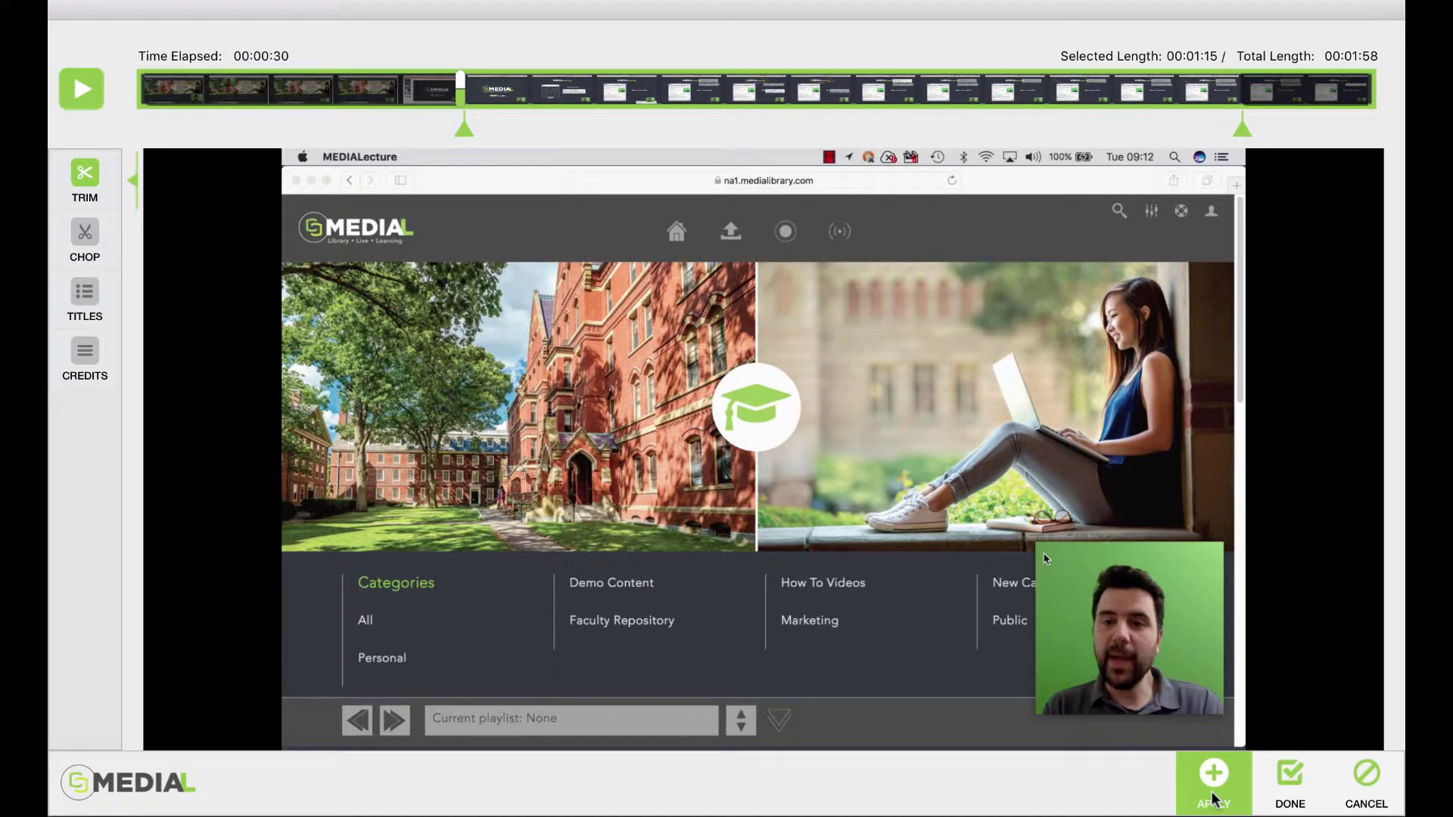
{"action": "left_click", "coordinate": [1212, 799]}
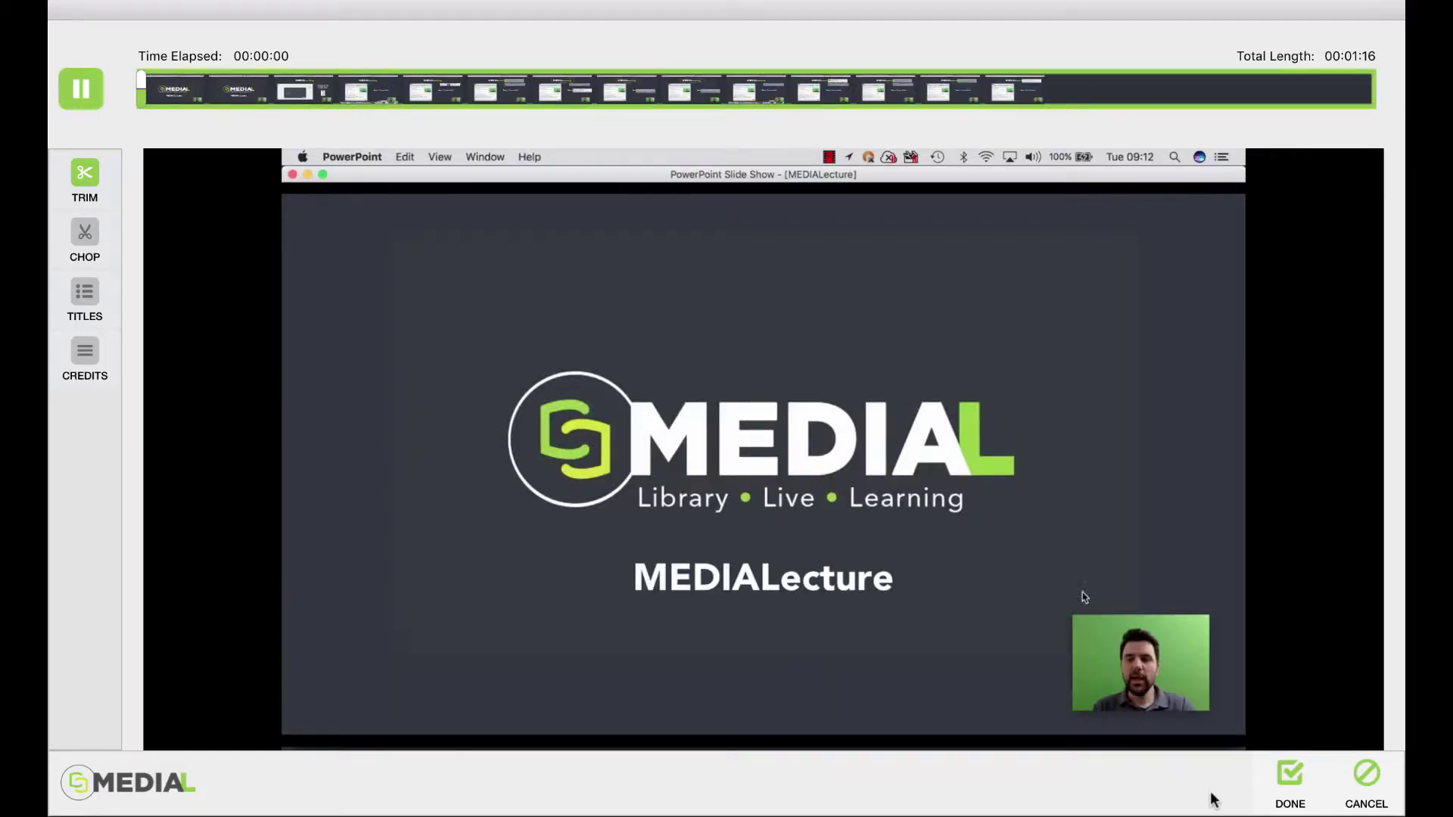
Chop out a middle section up to 1:00 and pause playback of the result.
{"action": "left_click", "coordinate": [85, 236]}
{"action": "left_click_drag", "start_coordinate": [146, 130], "coordinate": [670, 146]}
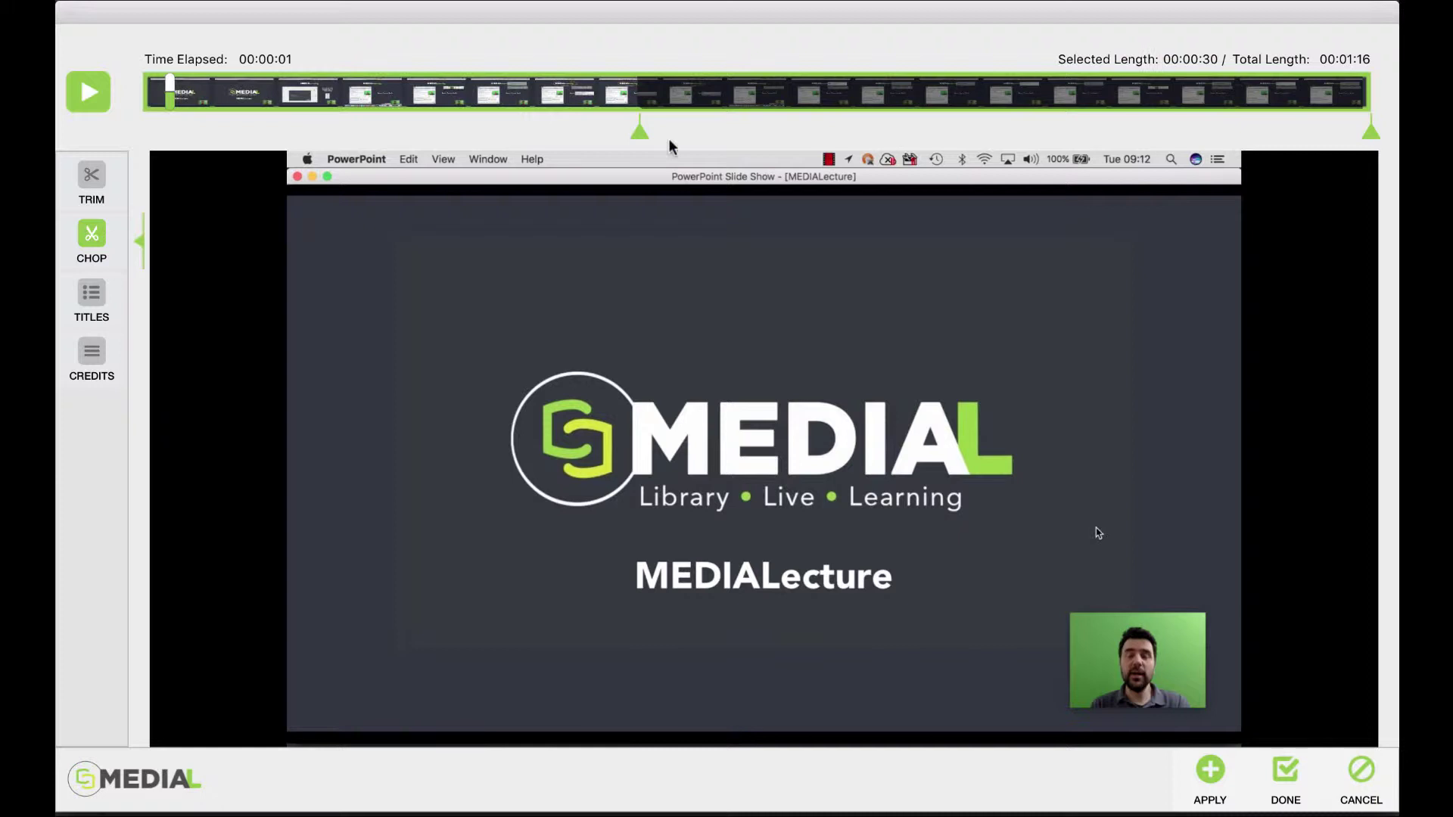
{"action": "left_click_drag", "start_coordinate": [1369, 132], "coordinate": [887, 134]}
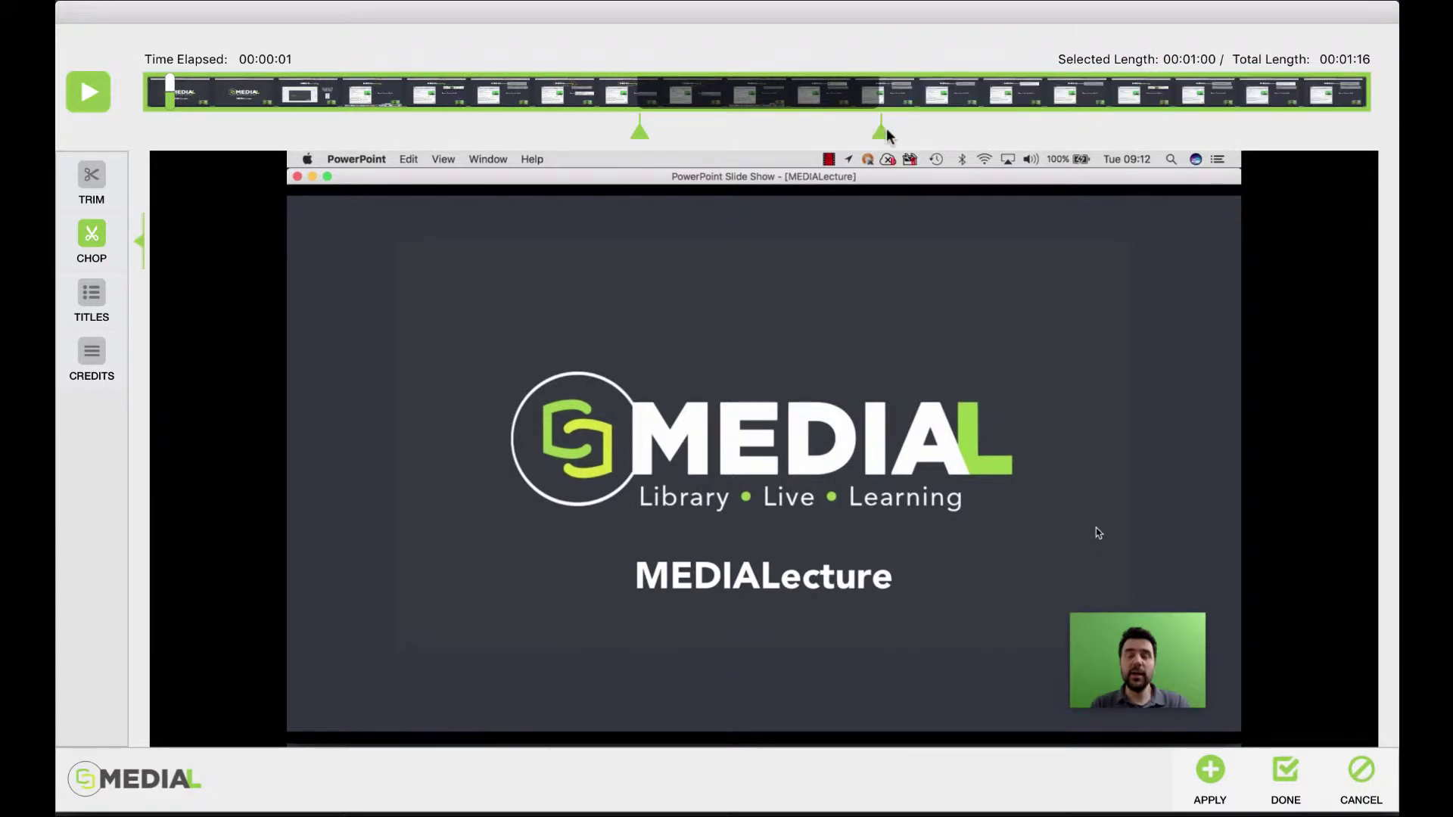
{"action": "left_click", "coordinate": [1211, 770]}
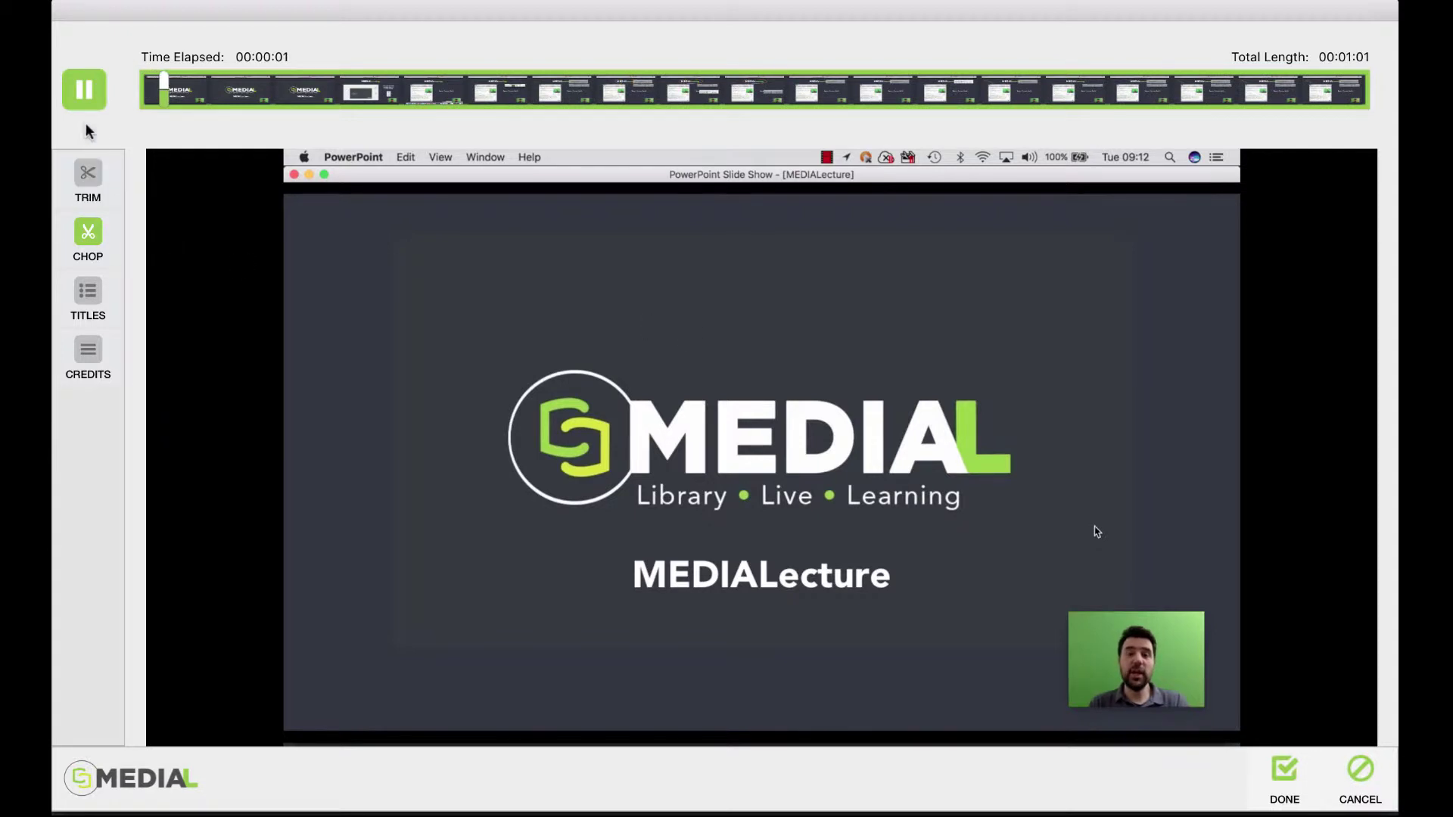
{"action": "left_click", "coordinate": [85, 98]}
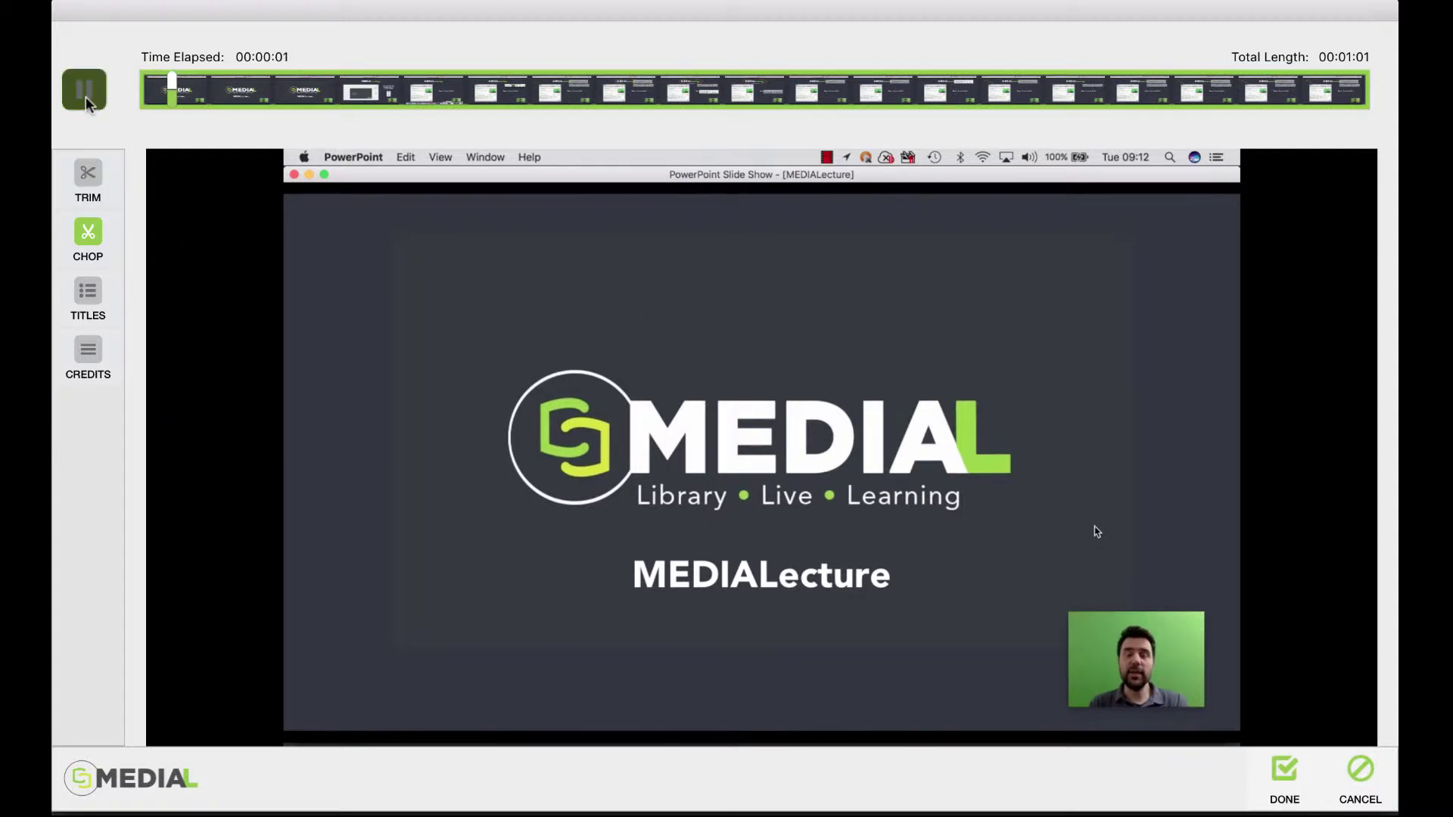
Add a dark MEDIAL-background title card 'MEDIALecture Demo' with the presenter's name, in Avenir.
{"action": "left_click", "coordinate": [89, 298]}
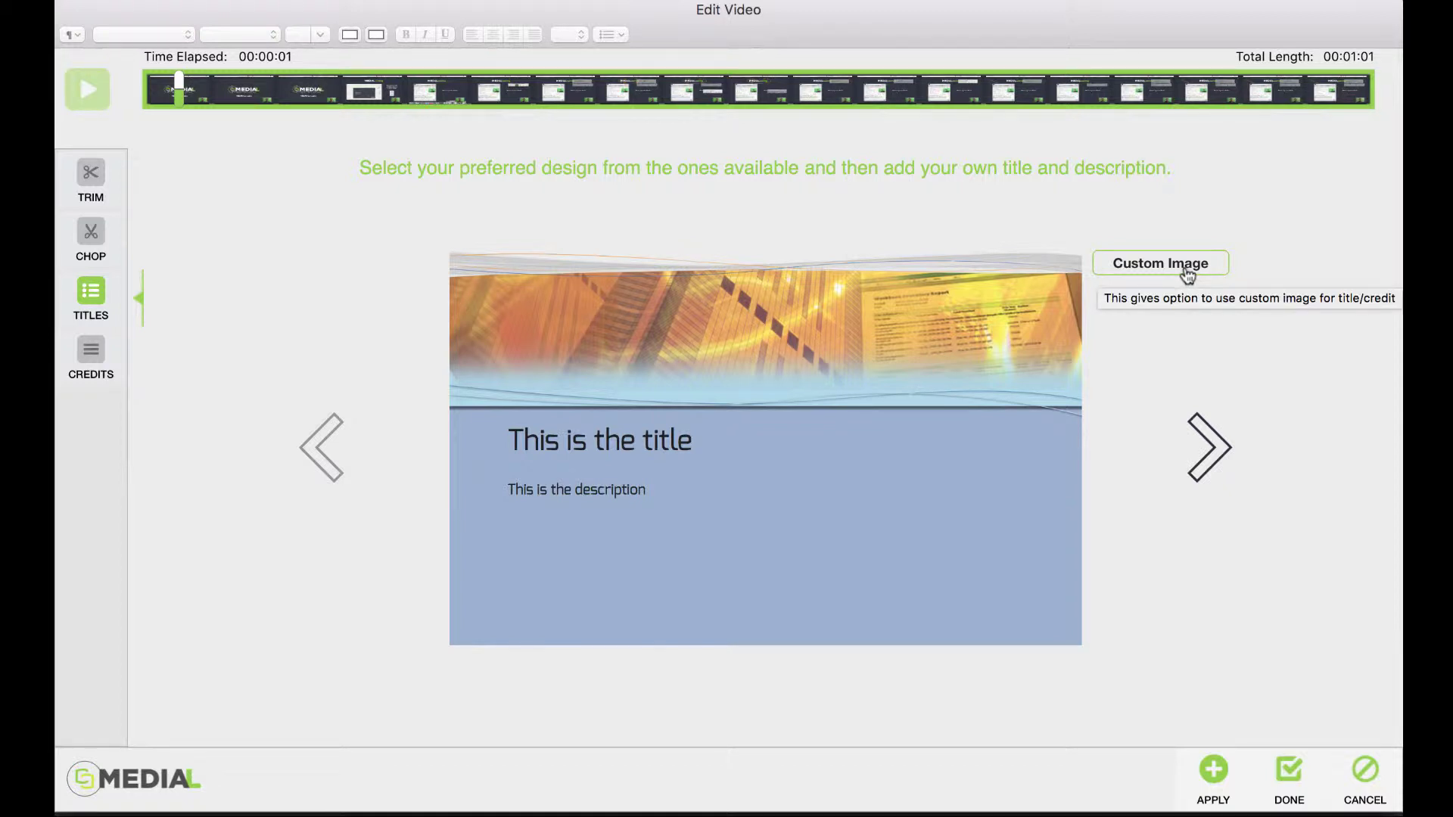
{"action": "left_click", "coordinate": [1187, 274]}
{"action": "double_click", "coordinate": [521, 151]}
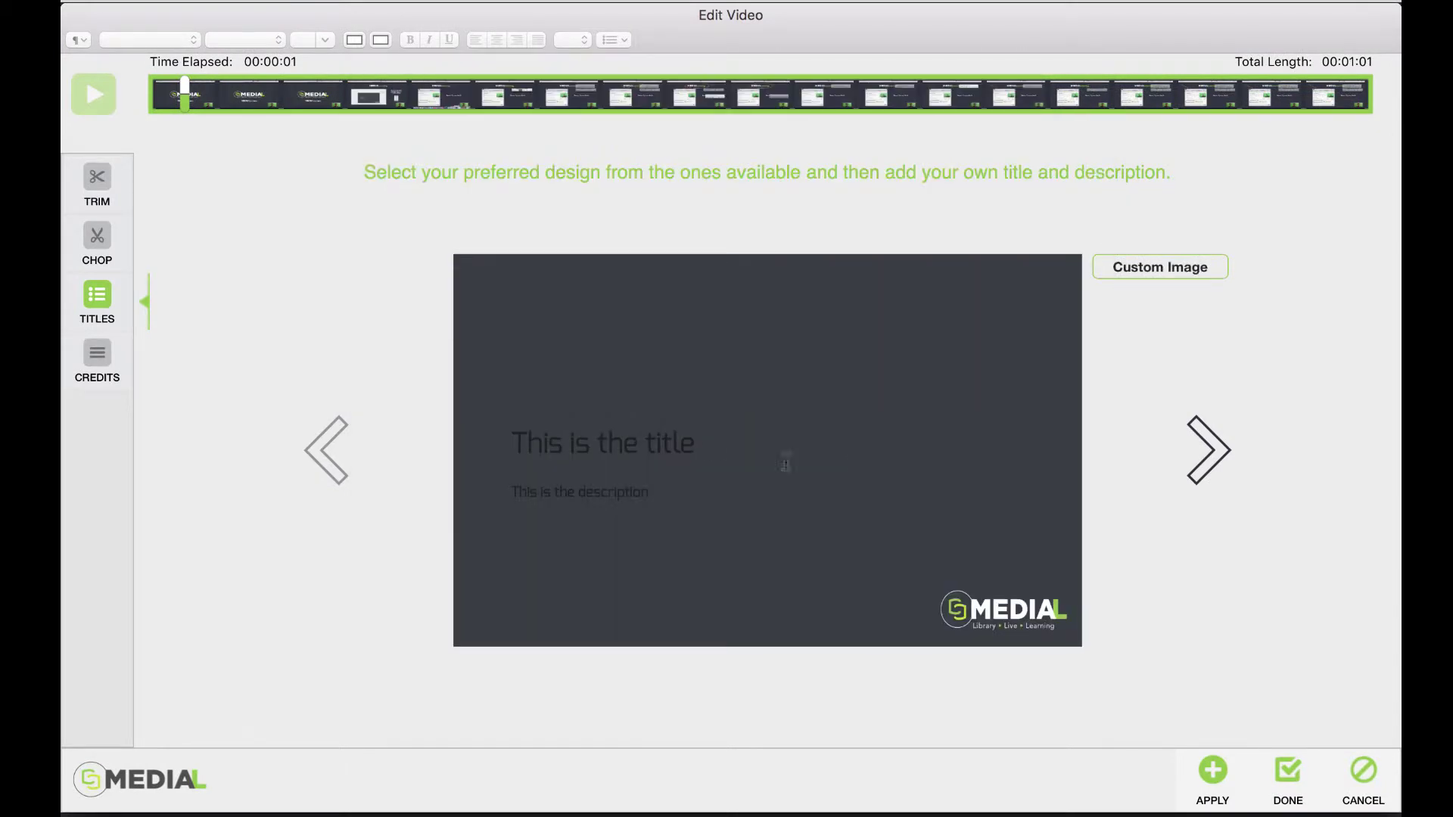
{"action": "left_click", "coordinate": [707, 440]}
{"action": "type", "text": "MEDIALecture Demo"}
{"action": "key", "text": "Tab"}
{"action": "type", "text": "Rob Thomas"}
{"action": "key", "text": "shift+Tab"}
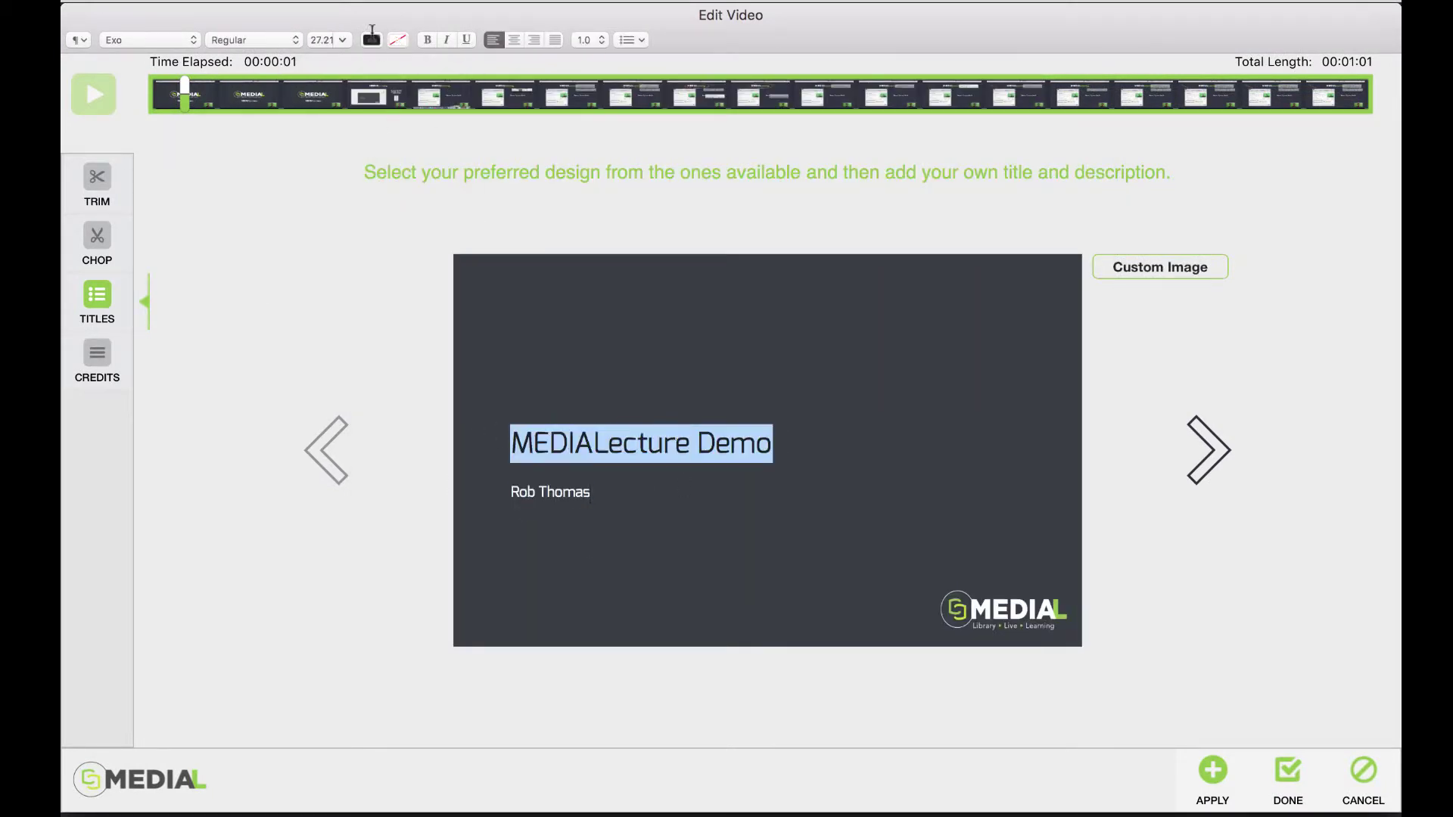
{"action": "left_click", "coordinate": [151, 39]}
{"action": "left_click", "coordinate": [167, 241]}
{"action": "left_click", "coordinate": [1209, 775]}
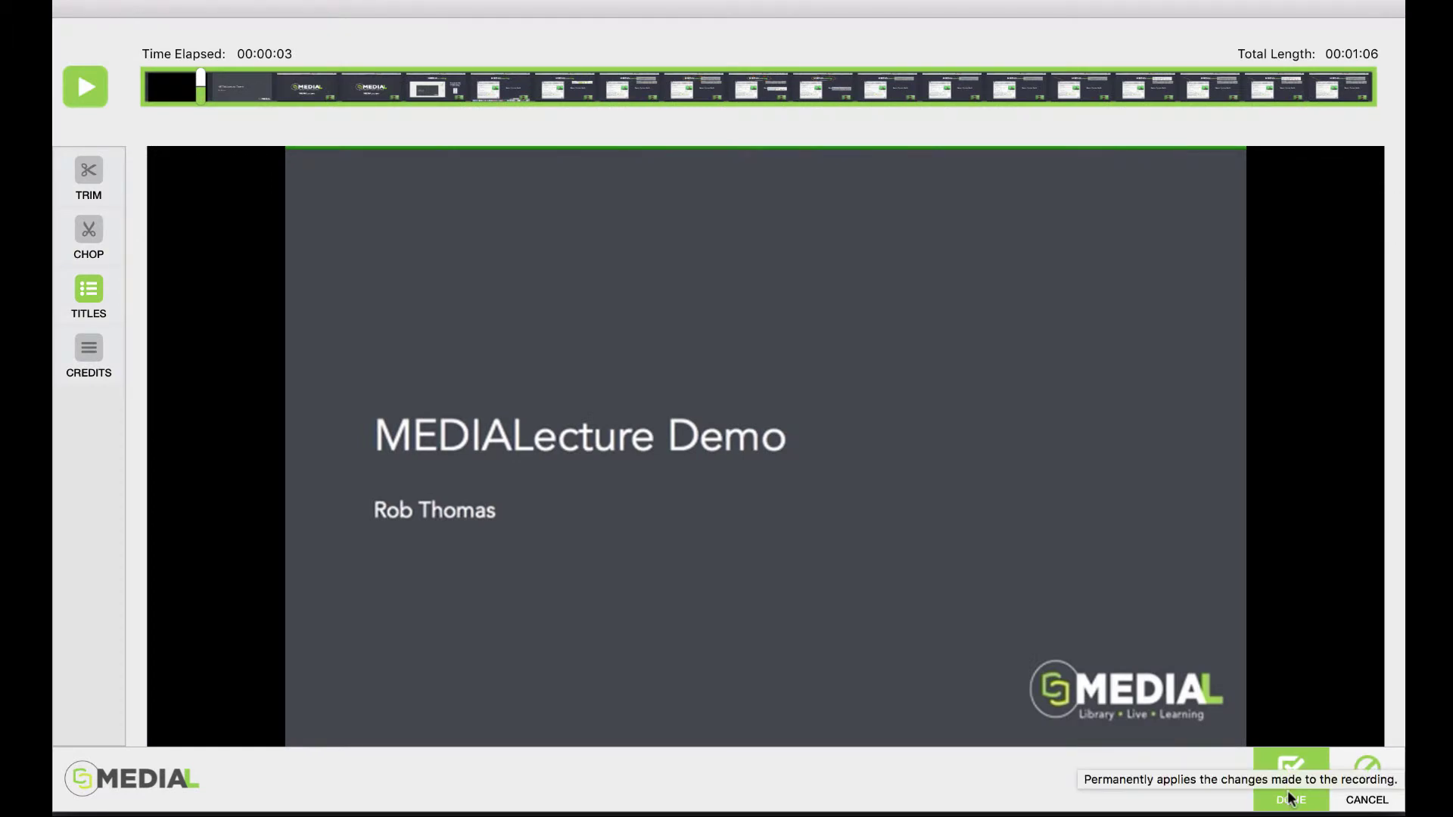
Upload the recording to MEDIAL titled 'MEDIALecture Demo Content' with description 'This is my demo'.
{"action": "left_click", "coordinate": [1291, 800]}
{"action": "left_click", "coordinate": [1206, 542]}
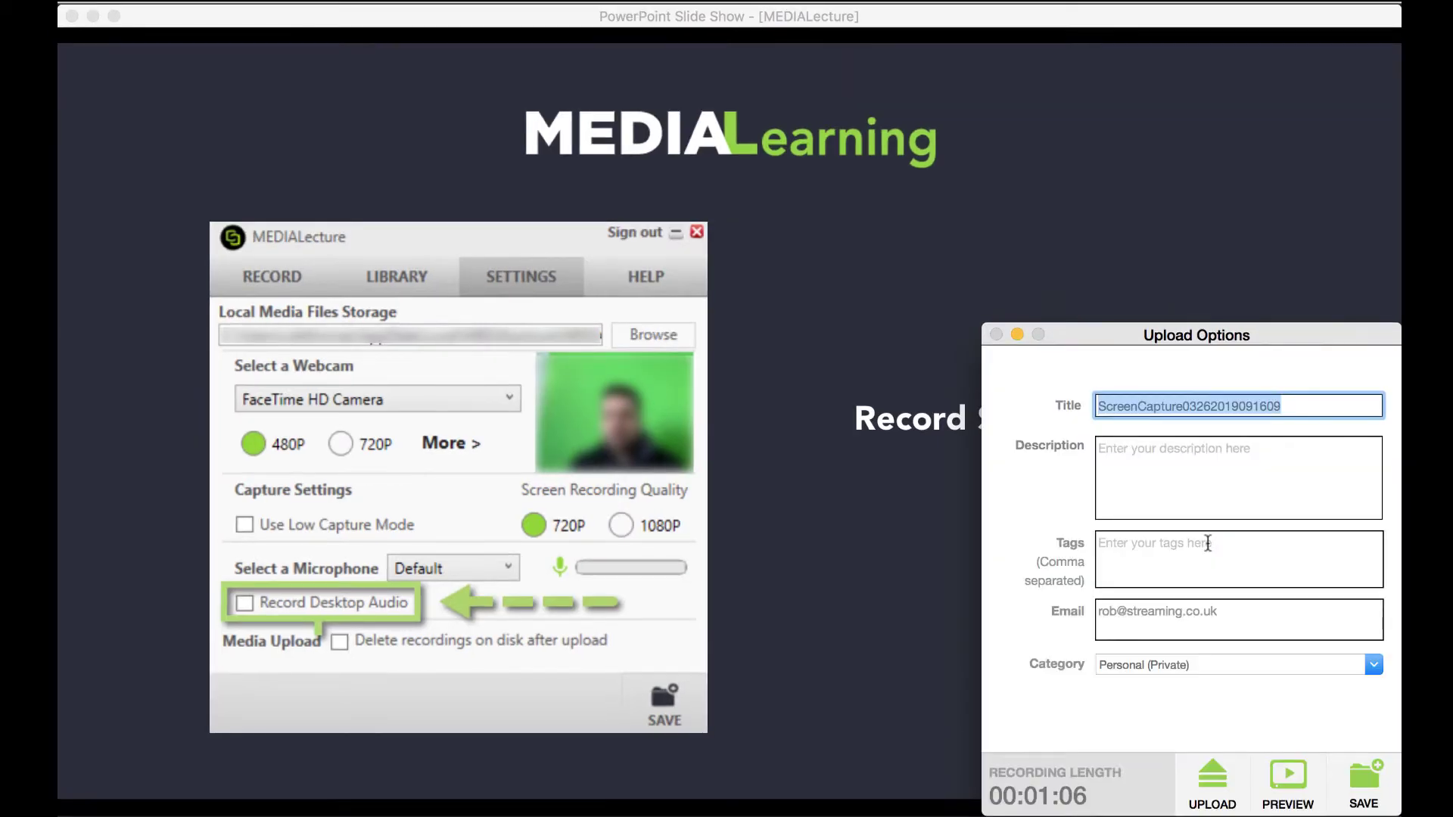
{"action": "type", "text": "MEDIALecture Demo Content"}
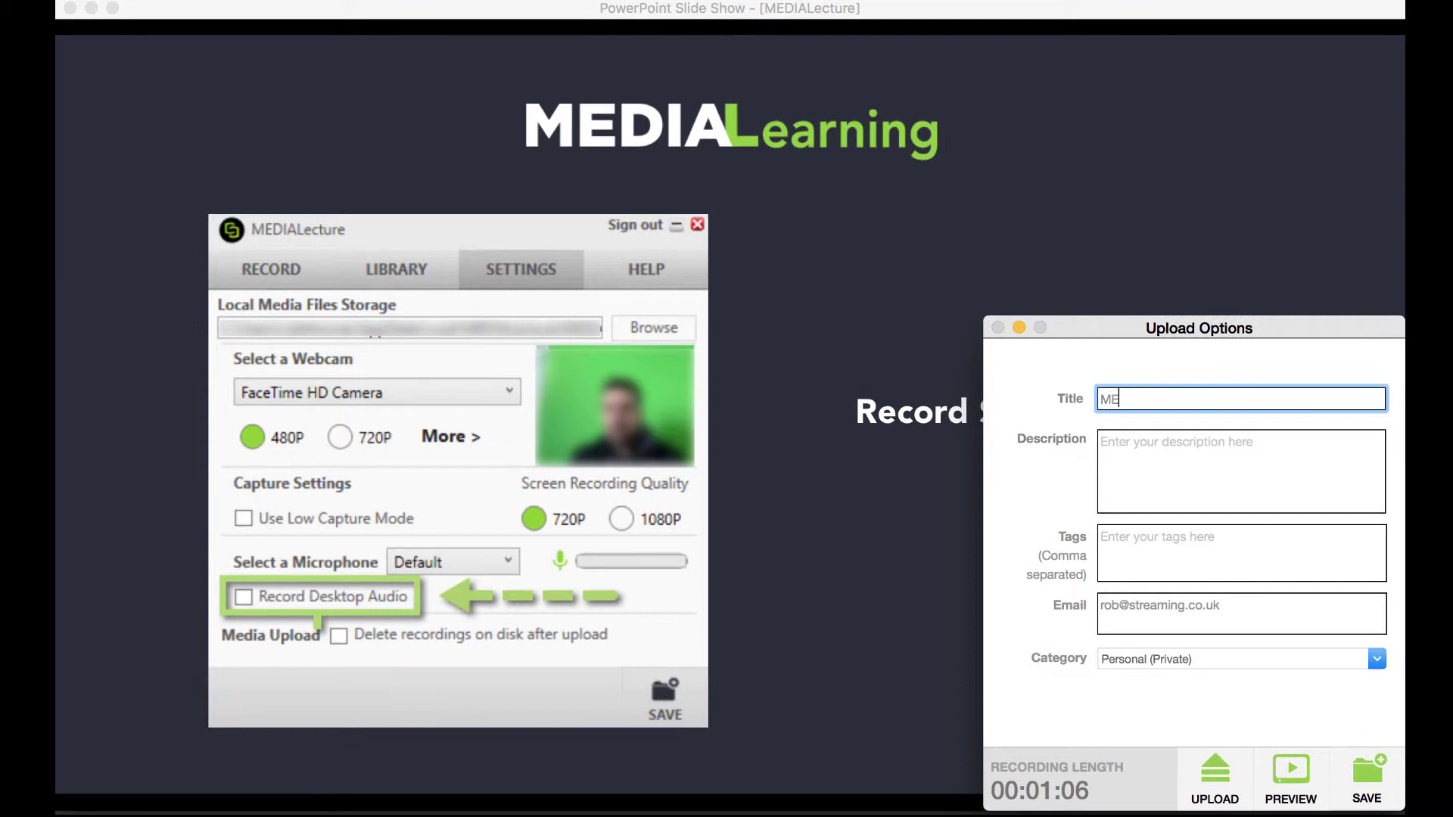
{"action": "key", "text": "Tab"}
{"action": "type", "text": "This is my demo"}
{"action": "left_click", "coordinate": [1212, 783]}
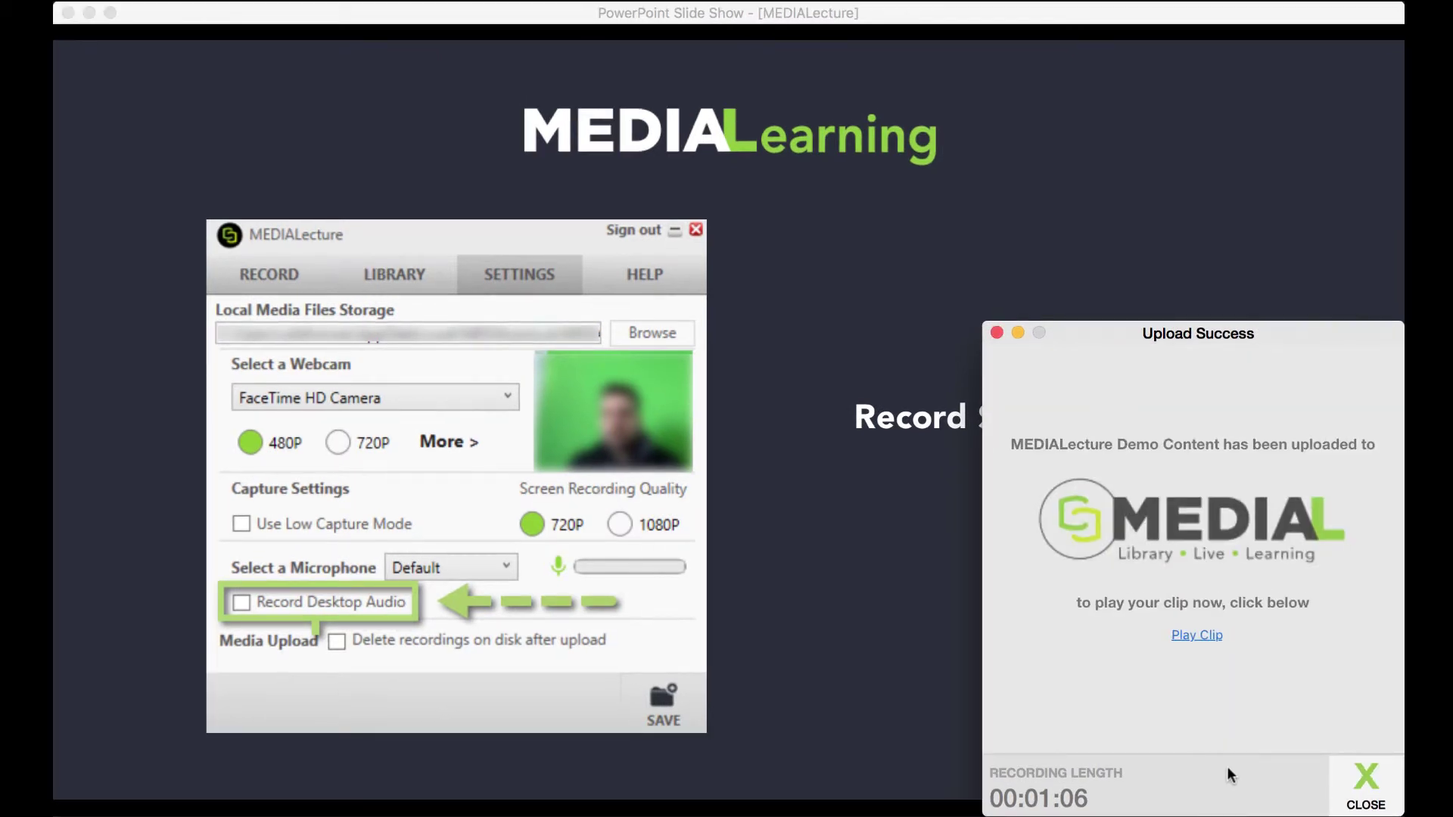
Play the uploaded clip from the Upload Success window and scroll down the player page.
{"action": "left_click", "coordinate": [1201, 639]}
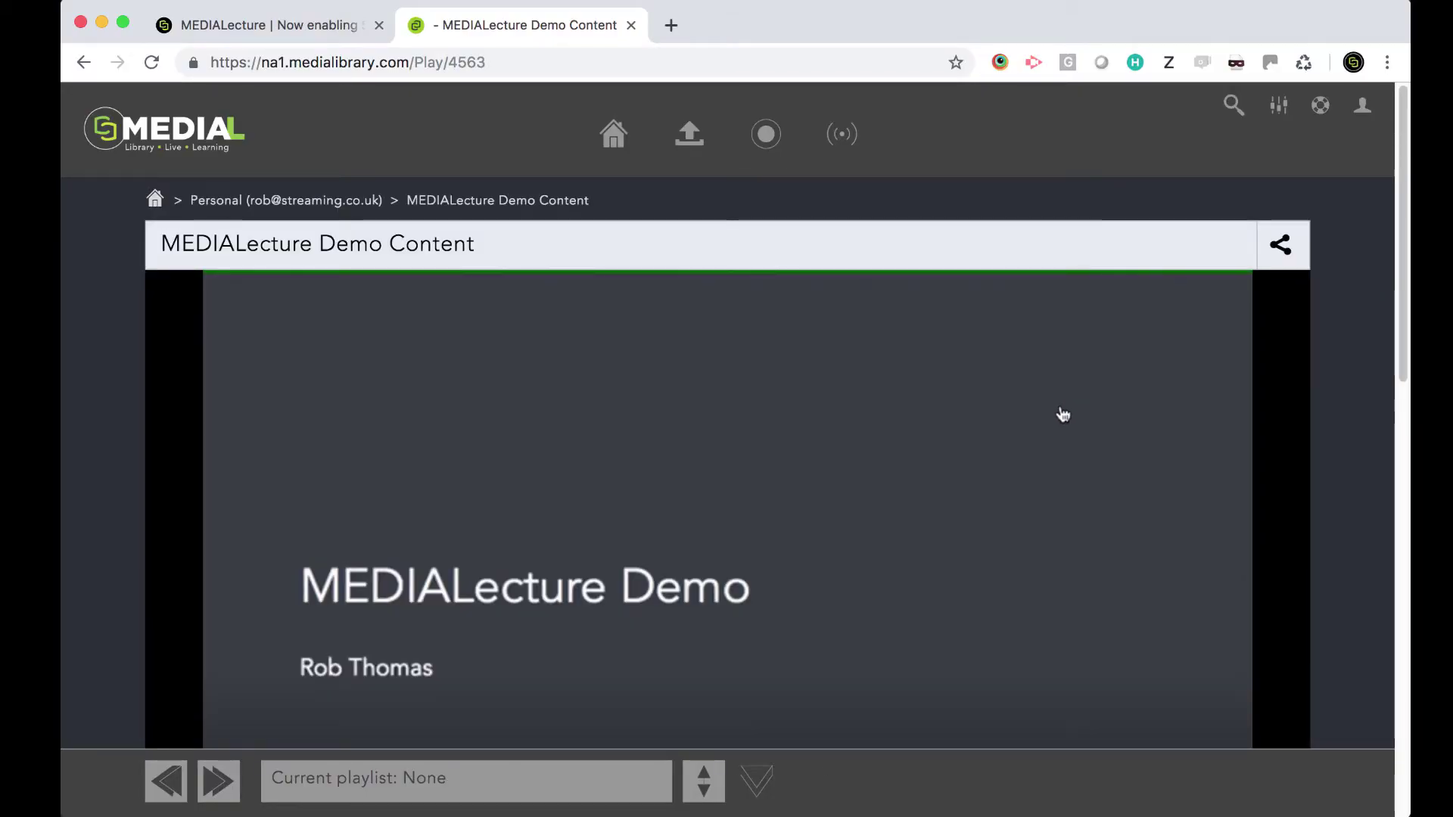
{"action": "scroll", "coordinate": [1059, 410], "scroll_direction": "down", "scroll_amount": 1}
{"action": "scroll", "coordinate": [1059, 410], "scroll_direction": "down", "scroll_amount": 2}
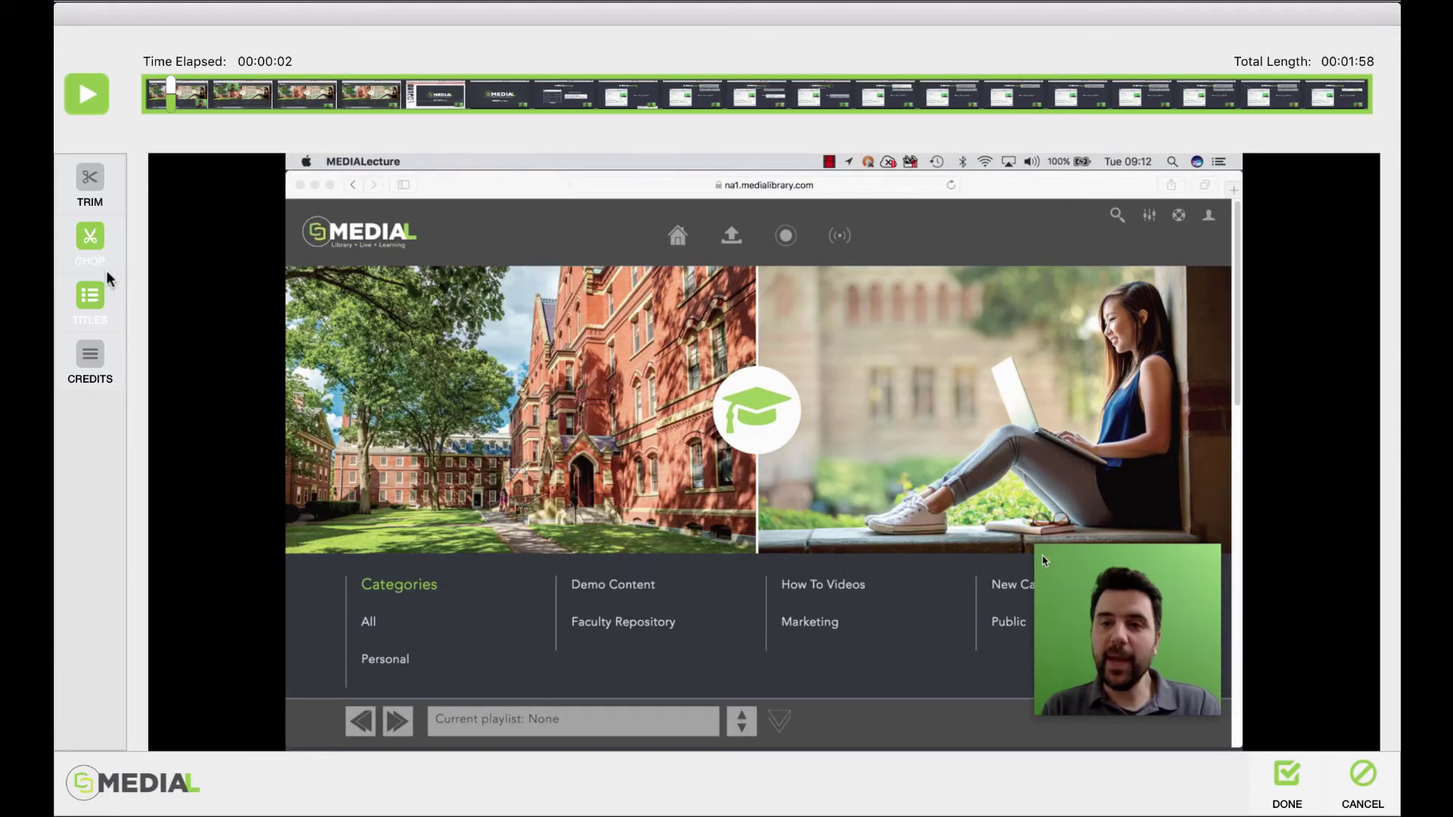
Switch the MEDIALecture editor to TRIM mode so the timeline shows start and end trim handles.
{"action": "left_click", "coordinate": [109, 189]}
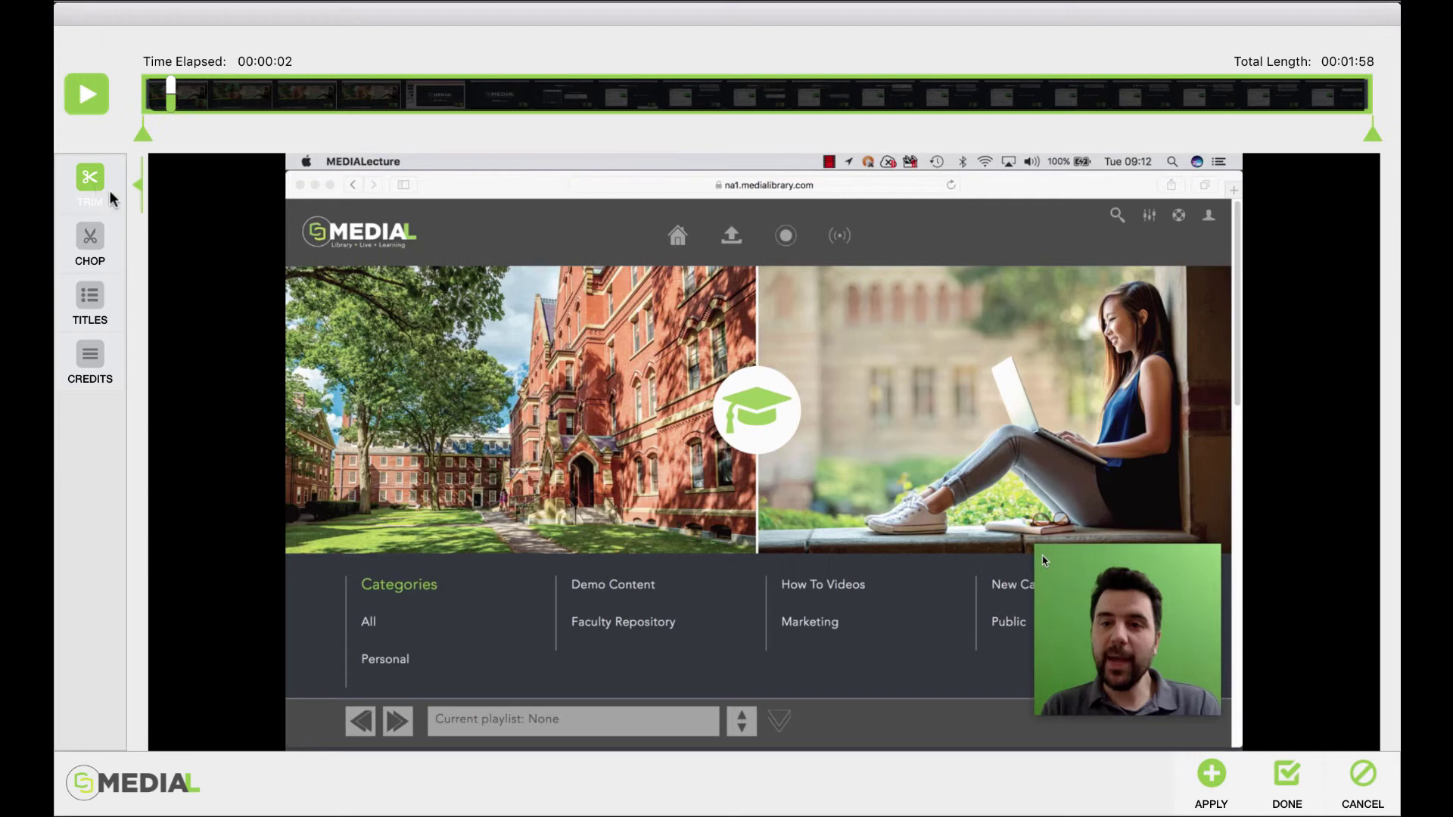
{"action": "left_click", "coordinate": [460, 111]}
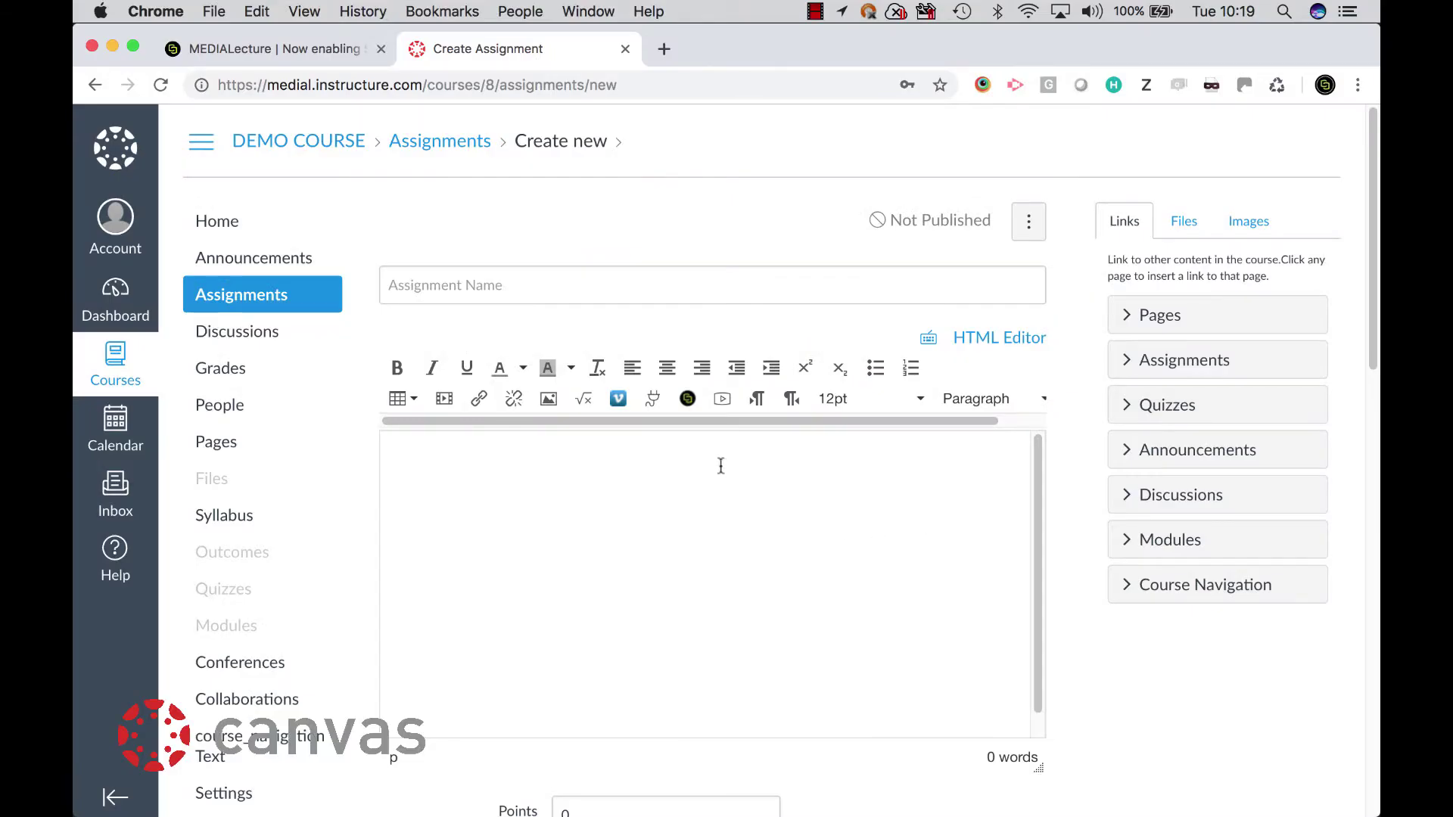
Choose Record screen in the MEDIAL dialog of the new assignment's editor to launch the recorder.
{"action": "left_click", "coordinate": [688, 399]}
{"action": "scroll", "coordinate": [661, 604], "scroll_direction": "down", "scroll_amount": 3}
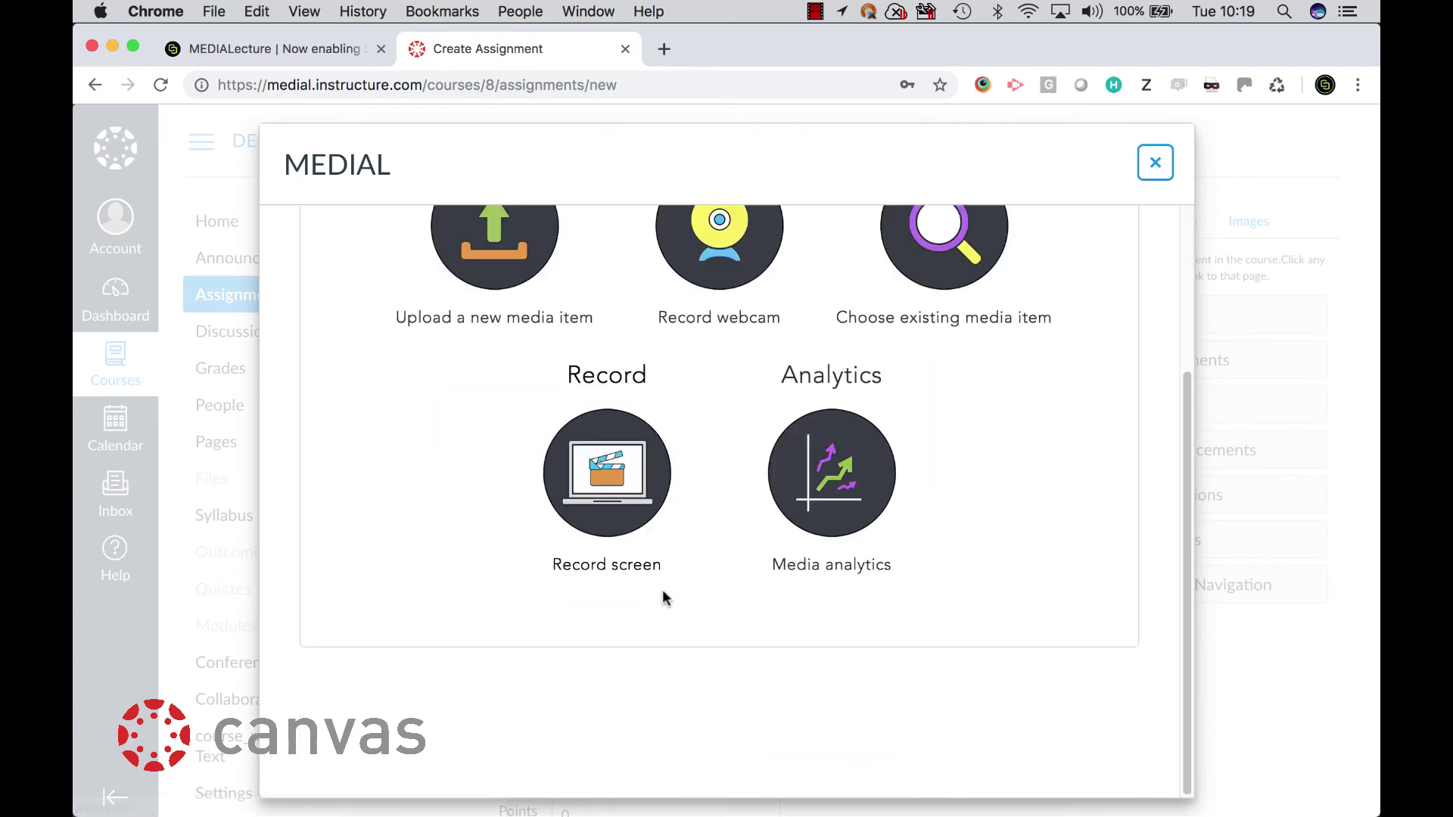
{"action": "left_click", "coordinate": [606, 473]}
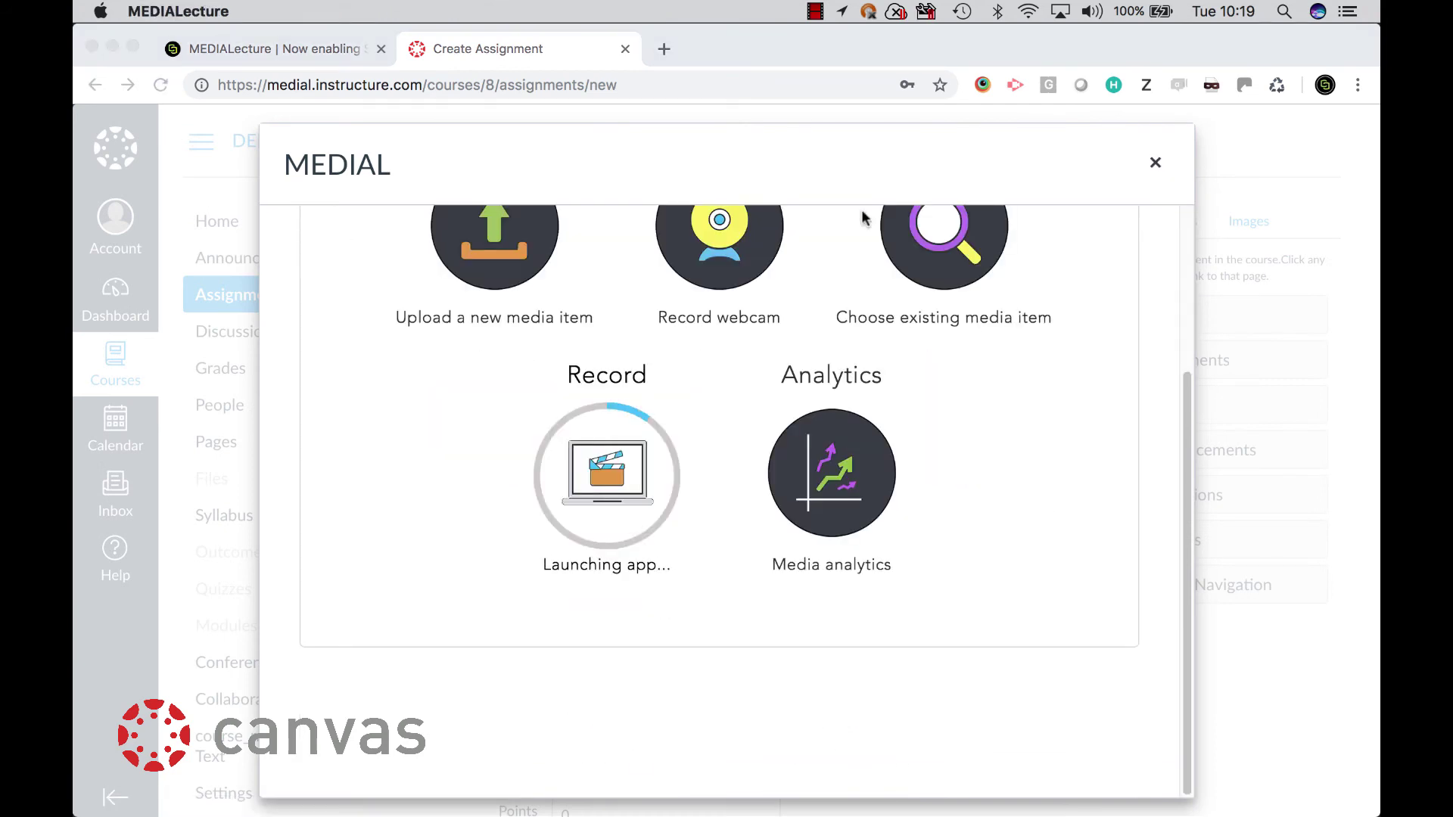